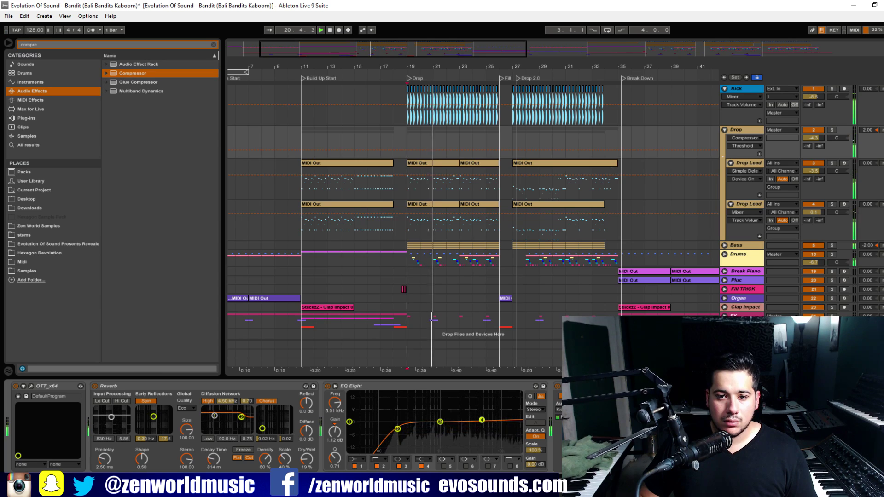
pyautogui.click(557, 387)
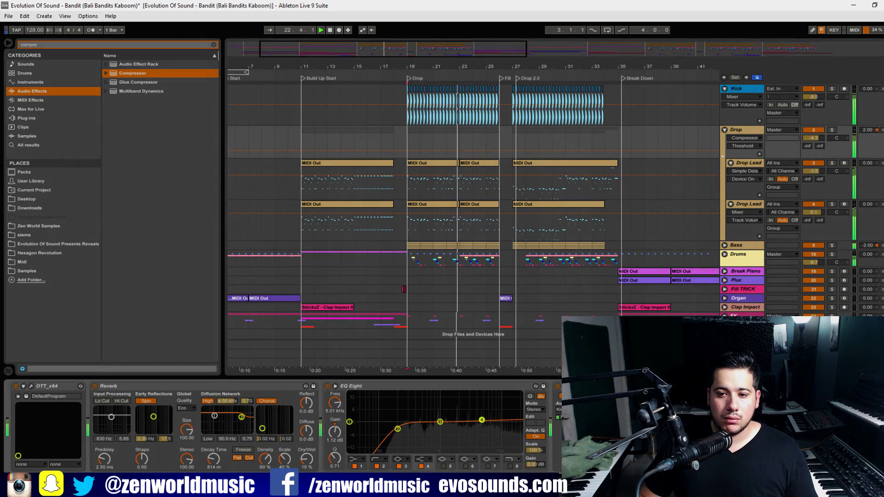
pyautogui.press('Tab')
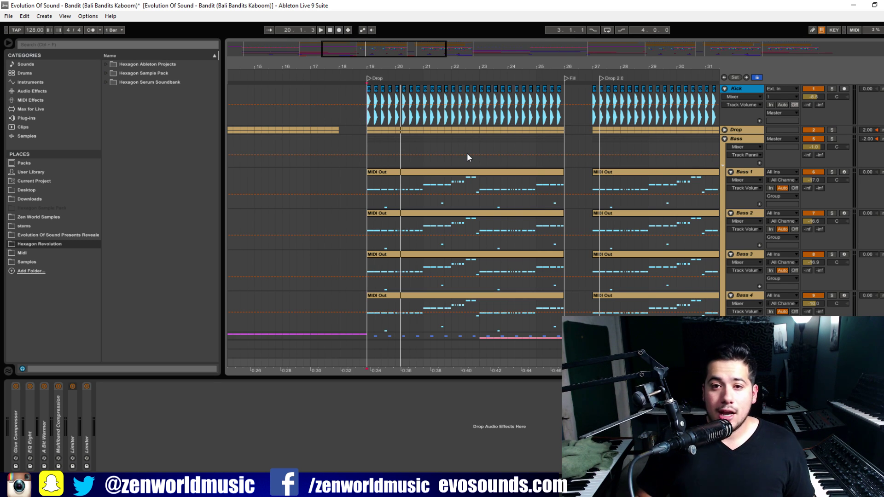
# - Collapse the Bass group, play the drop from bar 19, and check the track levels in the Session View mixer
pyautogui.click(725, 138)
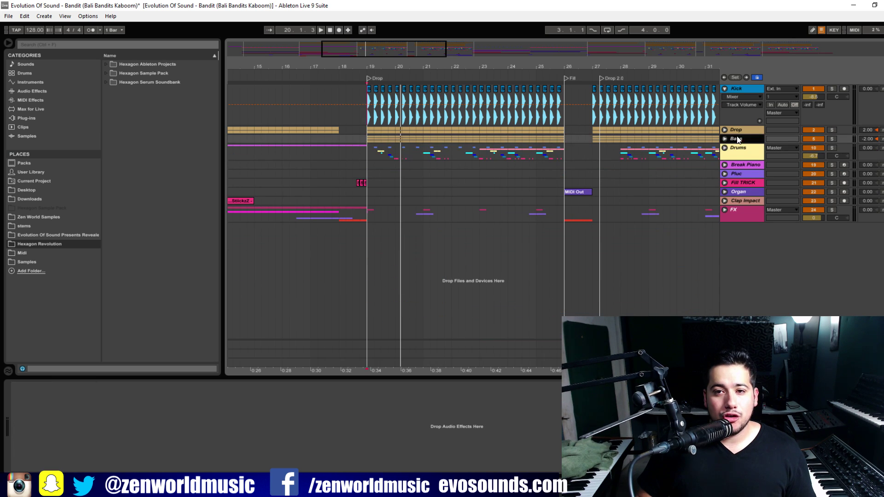
pyautogui.click(367, 134)
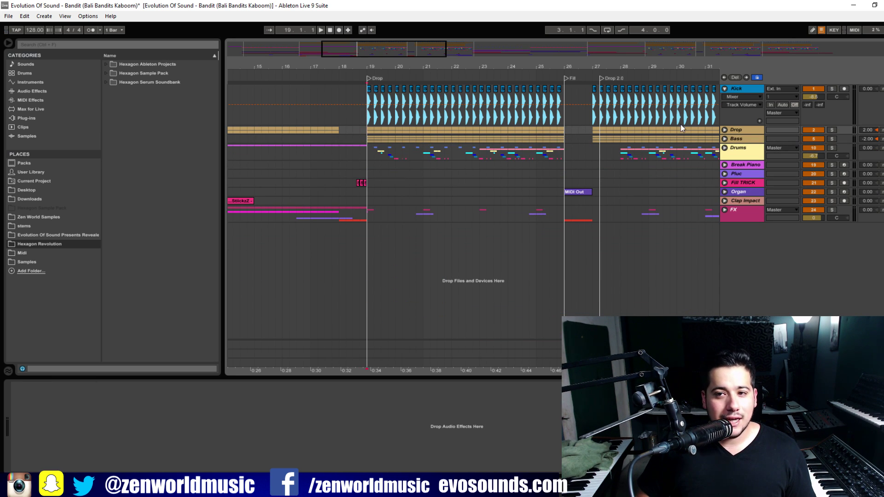
pyautogui.click(743, 152)
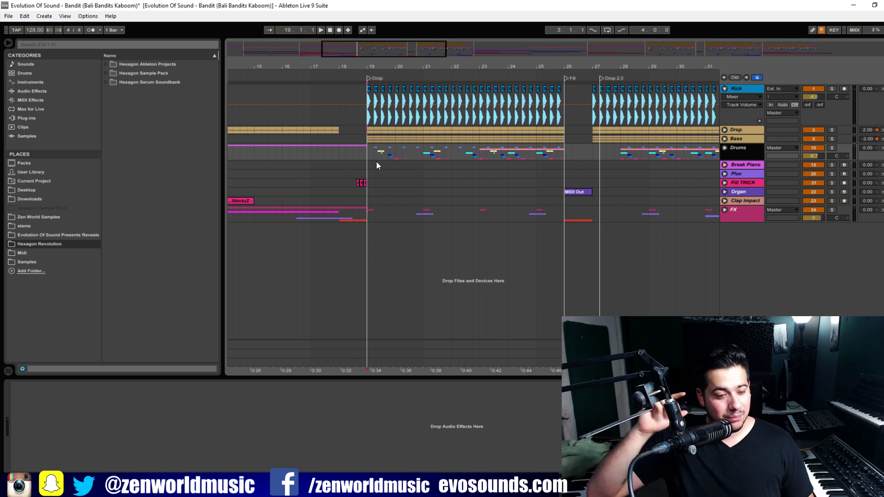
pyautogui.press('space')
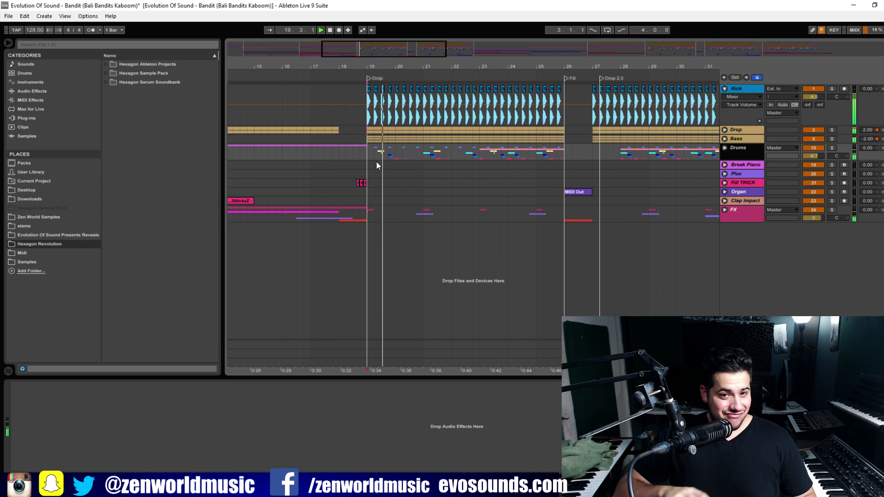
pyautogui.press('Tab')
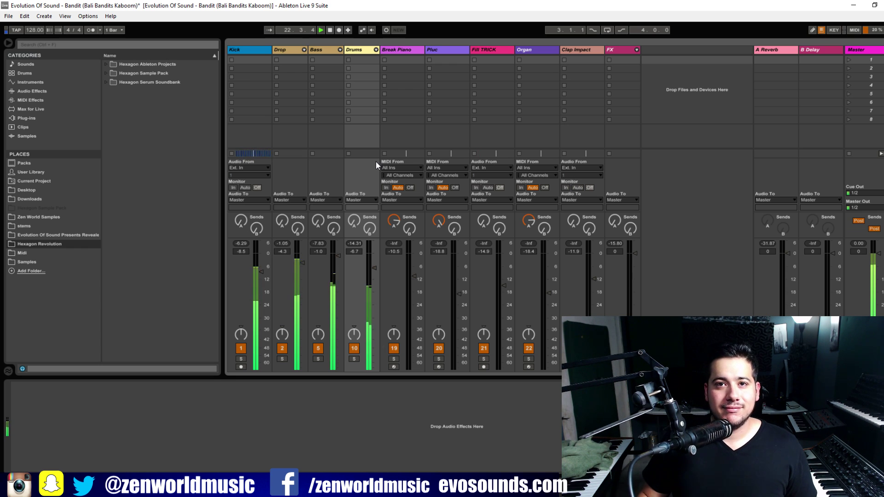
pyautogui.press('space')
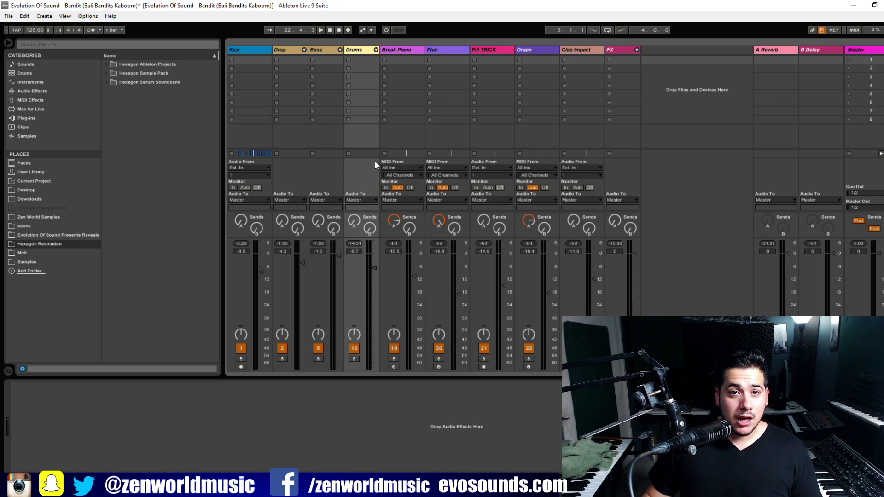
# - Mute the Drop and Drums groups and play the kick and bass together
pyautogui.click(328, 50)
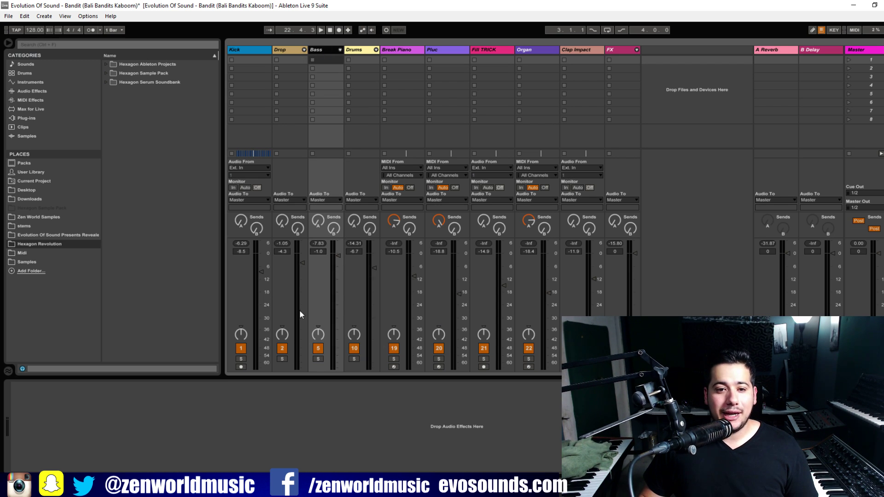
pyautogui.click(284, 349)
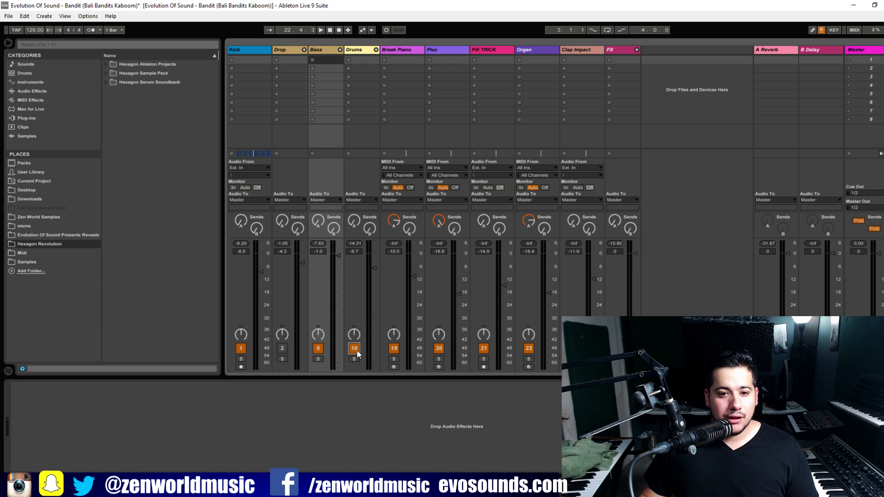
pyautogui.click(260, 51)
pyautogui.press('space')
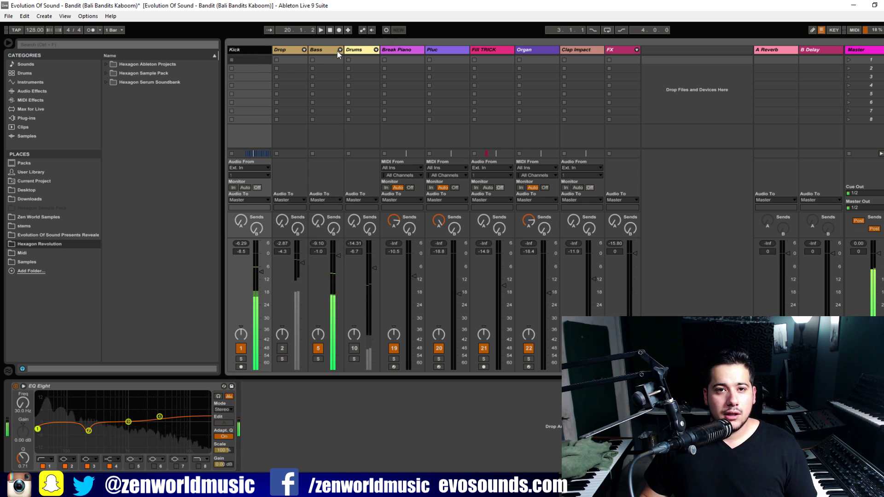
# - Expand the Bass group, search the audio effects for COMP, and add a Compressor to the group track
pyautogui.click(340, 50)
pyautogui.click(320, 56)
pyautogui.click(192, 44)
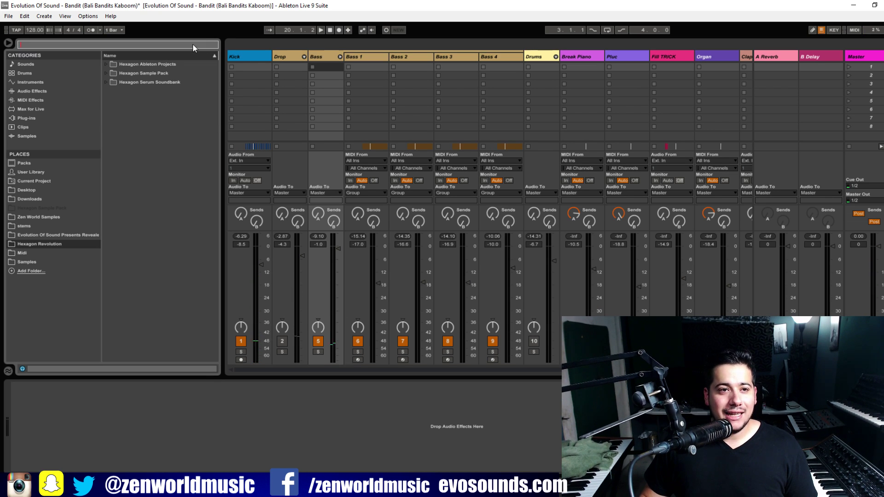
pyautogui.write('COMP')
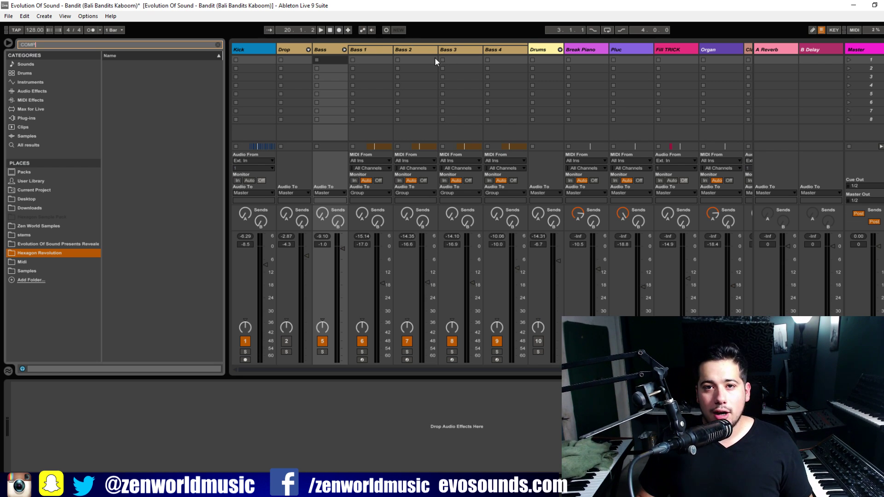
pyautogui.click(54, 93)
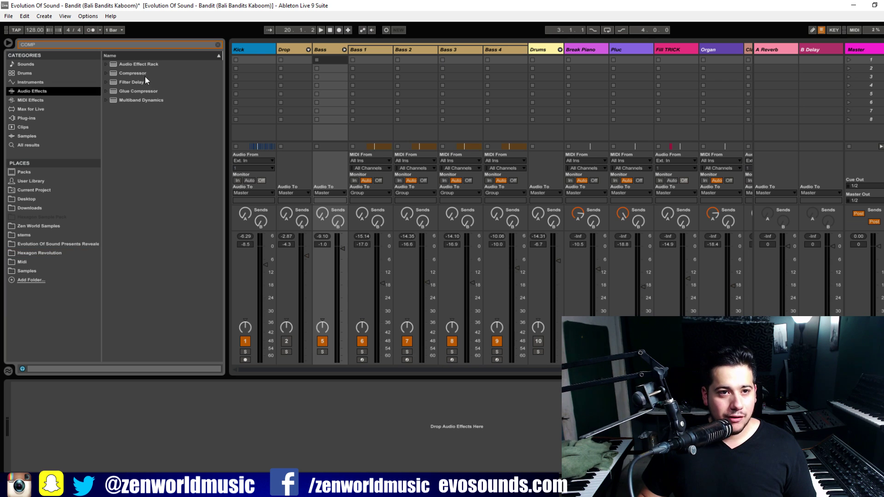
pyautogui.moveTo(145, 74); pyautogui.dragTo(334, 48)
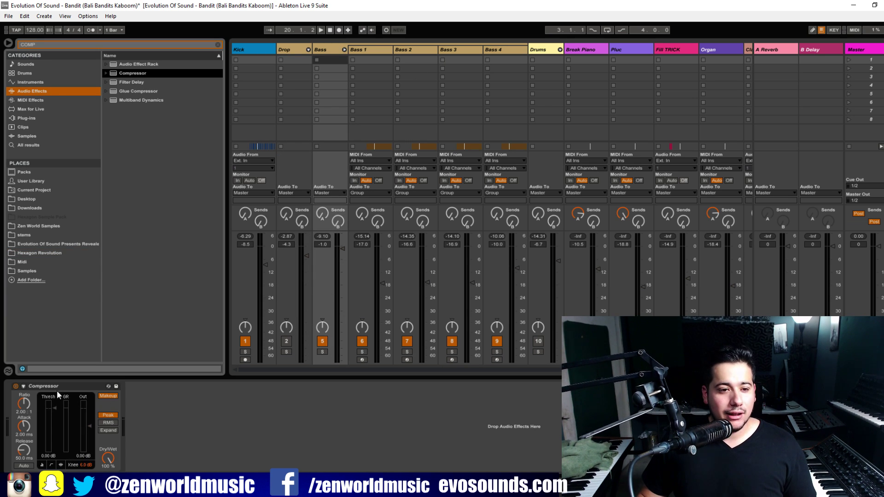
# - Sidechain the Bass group's Compressor to the Kick, using an infinite ratio and a threshold of about -13 dB
pyautogui.click(23, 385)
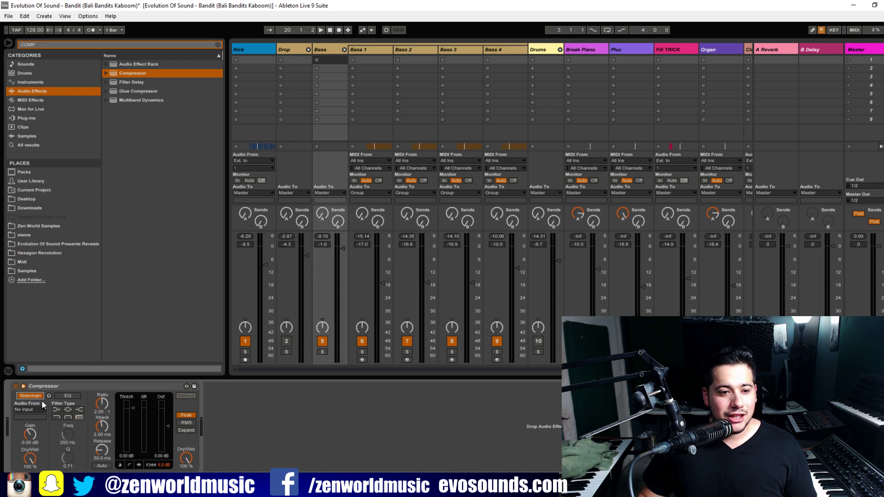
pyautogui.click(30, 408)
pyautogui.click(18, 161)
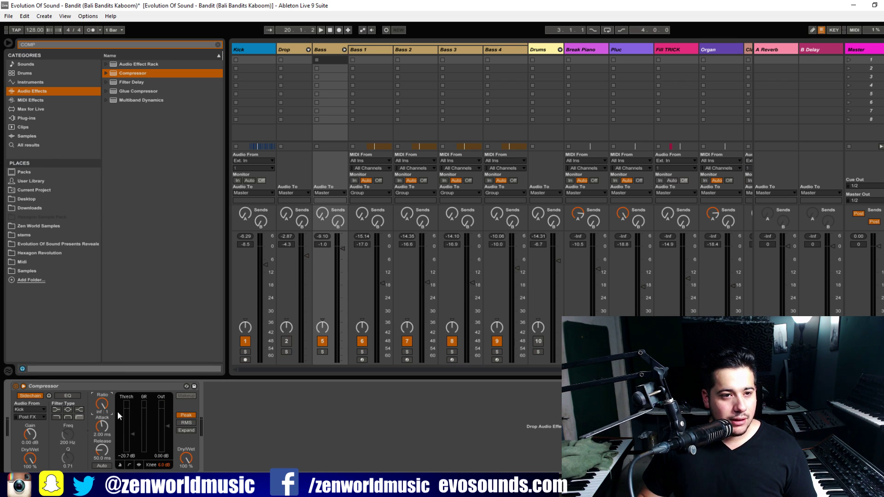
pyautogui.press('space')
pyautogui.moveTo(132, 434); pyautogui.dragTo(133, 427)
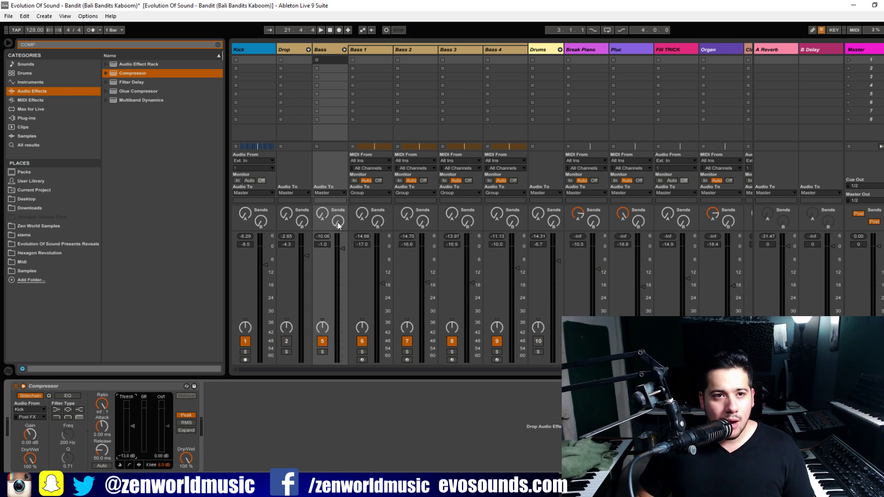
# - Solo Bass 1, Bass 2, Bass 3 and Bass 4 in turn, playing the start of the drop for each layer
pyautogui.click(380, 54)
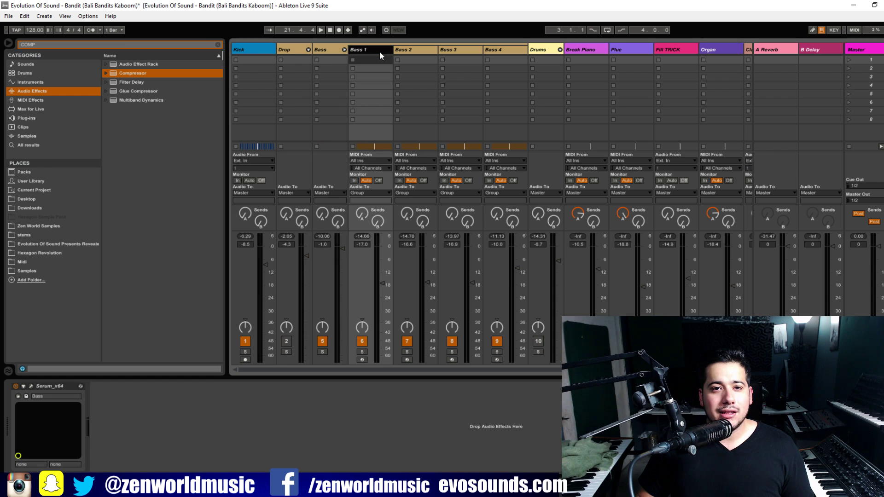
pyautogui.click(362, 352)
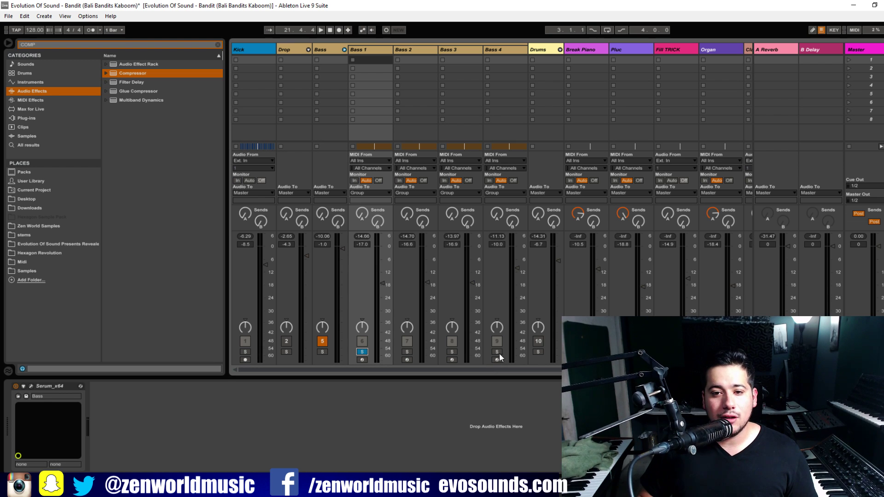
pyautogui.press('space')
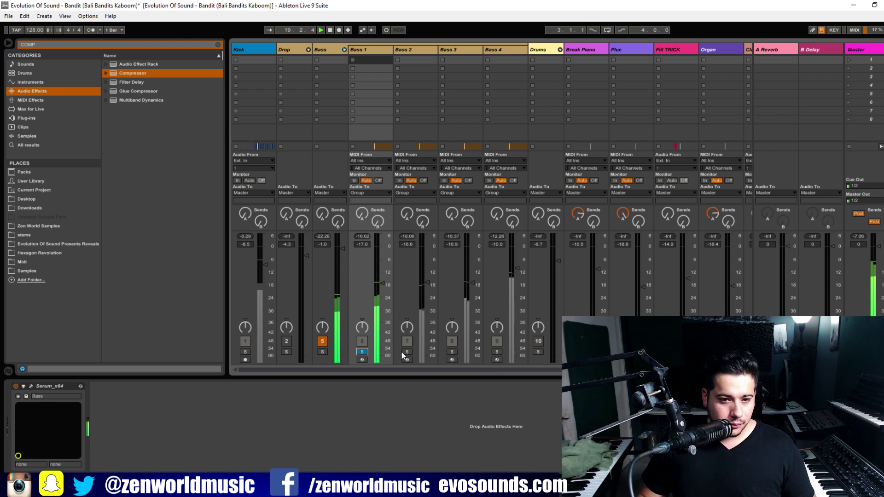
pyautogui.press('space')
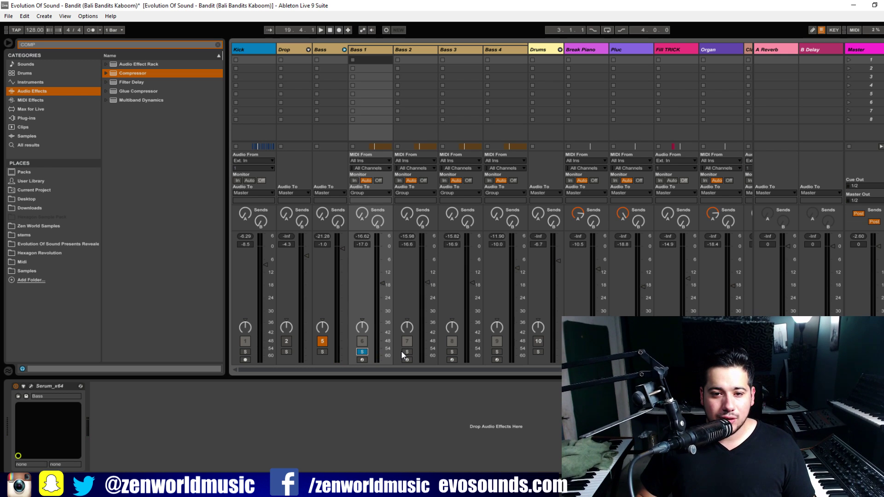
pyautogui.click(406, 351)
pyautogui.press('space')
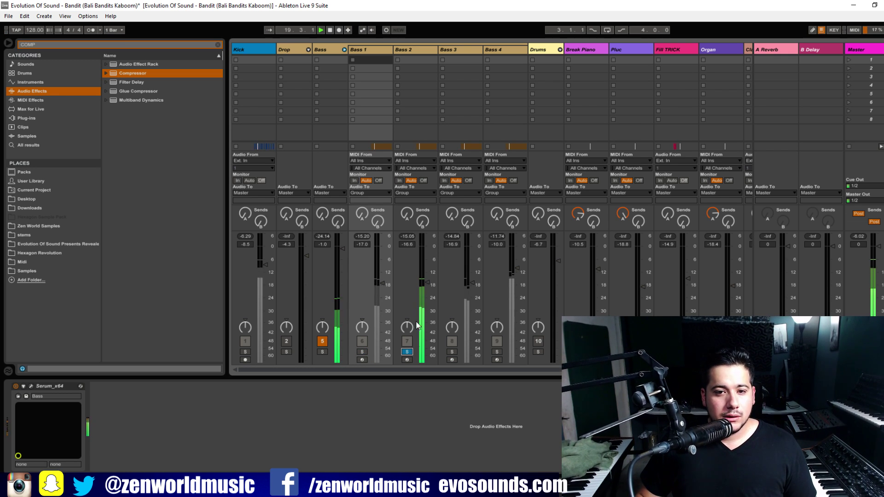
pyautogui.press('space')
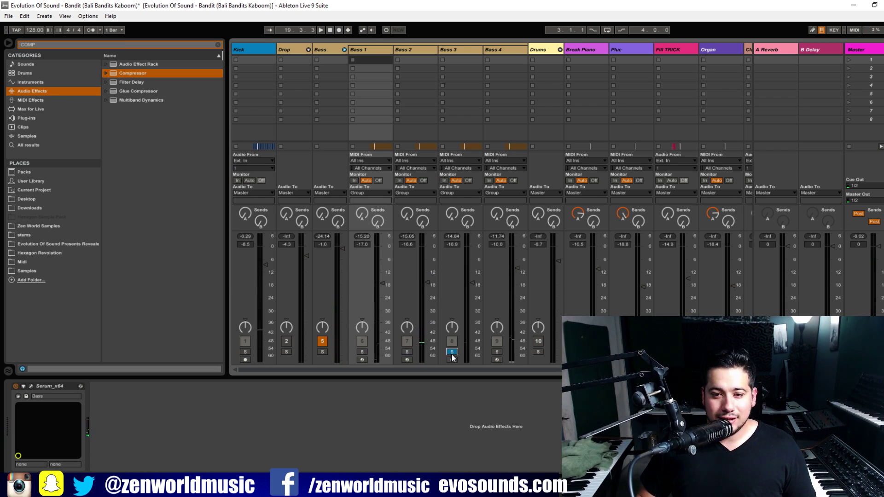
pyautogui.press('space')
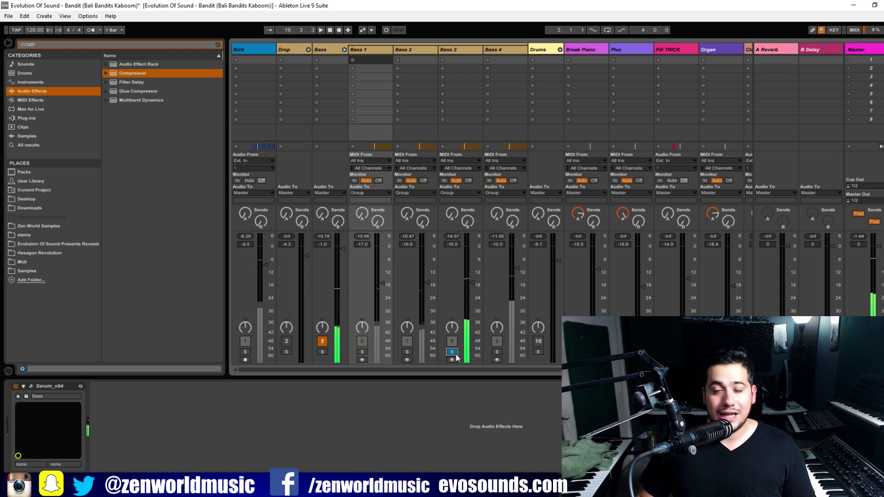
pyautogui.click(497, 351)
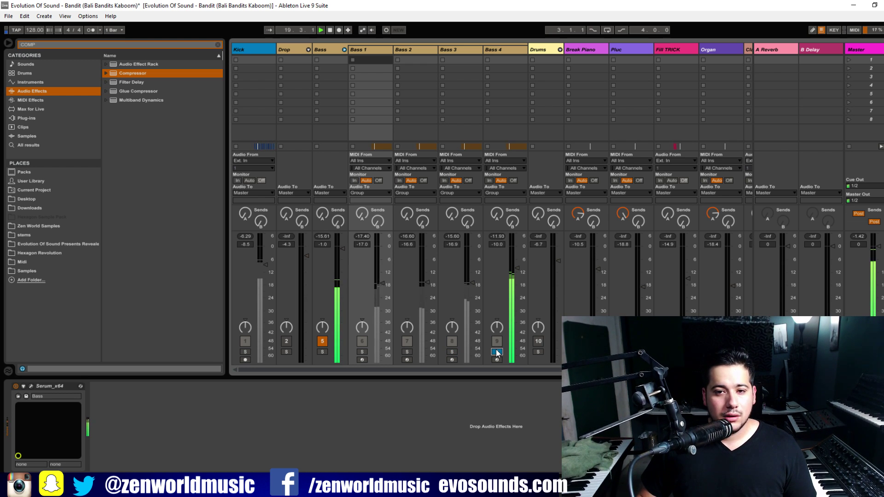
pyautogui.press('space')
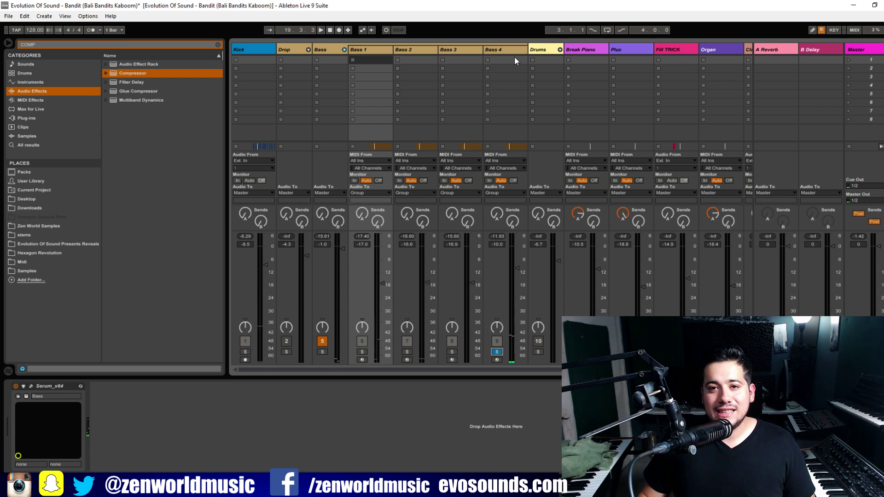
# - Search the audio effects for eq and add an EQ Eight to the Bass 4 track
pyautogui.click(508, 52)
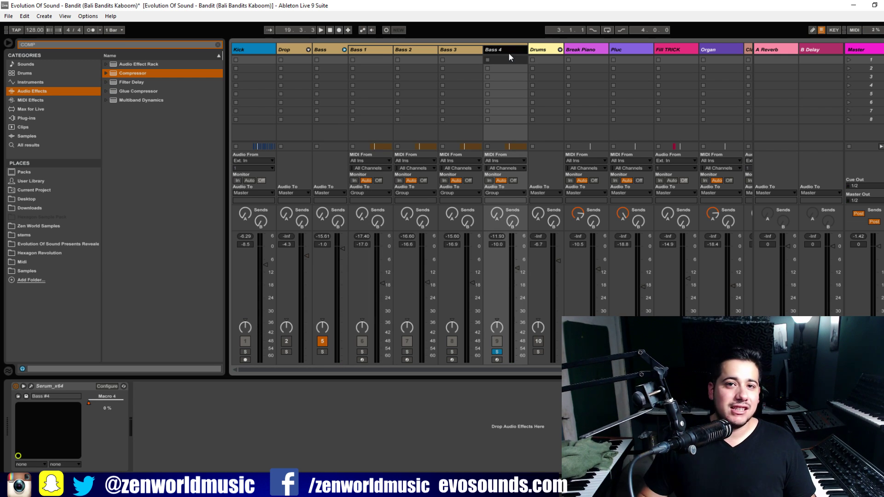
pyautogui.click(218, 44)
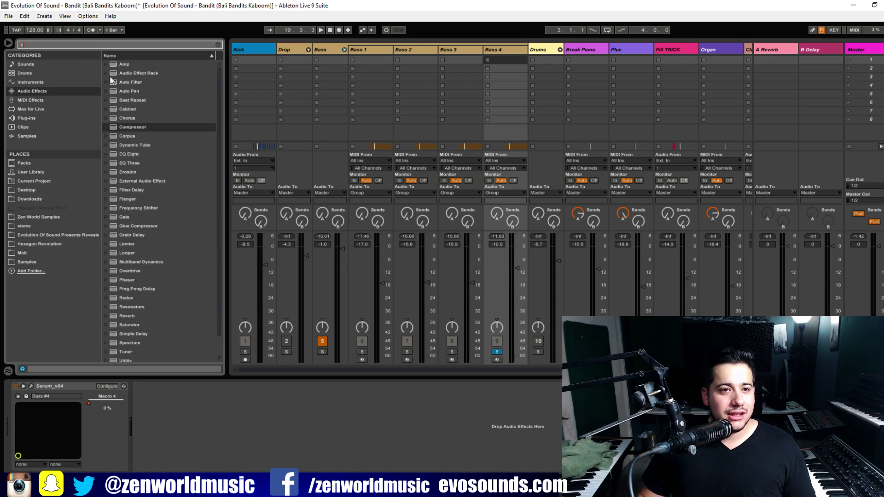
pyautogui.write('eq')
pyautogui.moveTo(249, 367); pyautogui.dragTo(219, 416)
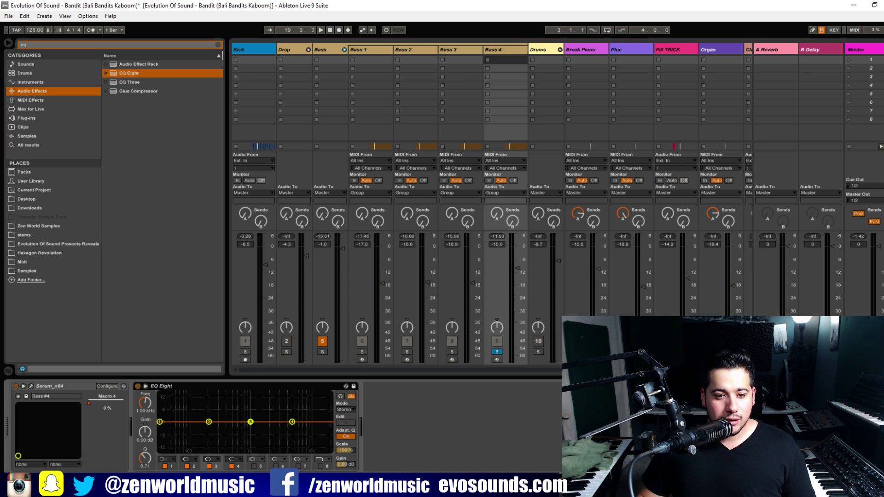
# - Cut the highs of Bass 4 with EQ Eight's band 8 low-pass at about 559 Hz, auditioning the soloed layer
pyautogui.moveTo(325, 429); pyautogui.dragTo(203, 434)
pyautogui.press('space')
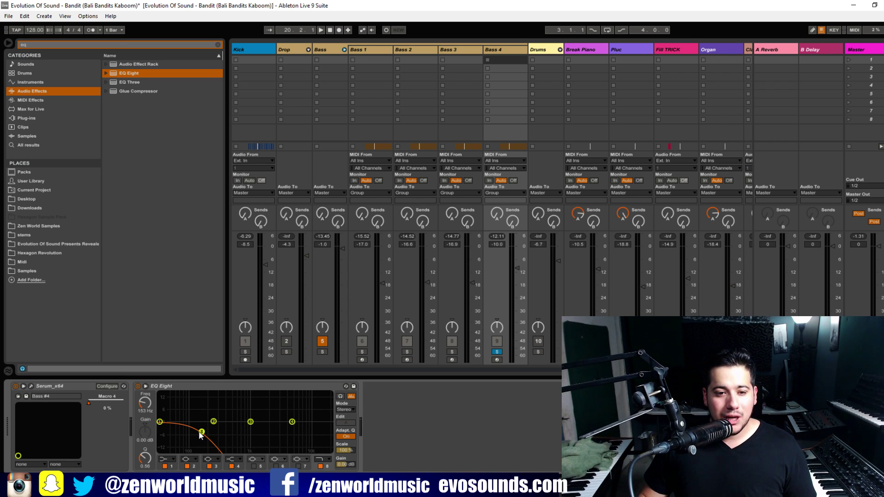
pyautogui.moveTo(202, 431); pyautogui.dragTo(241, 429)
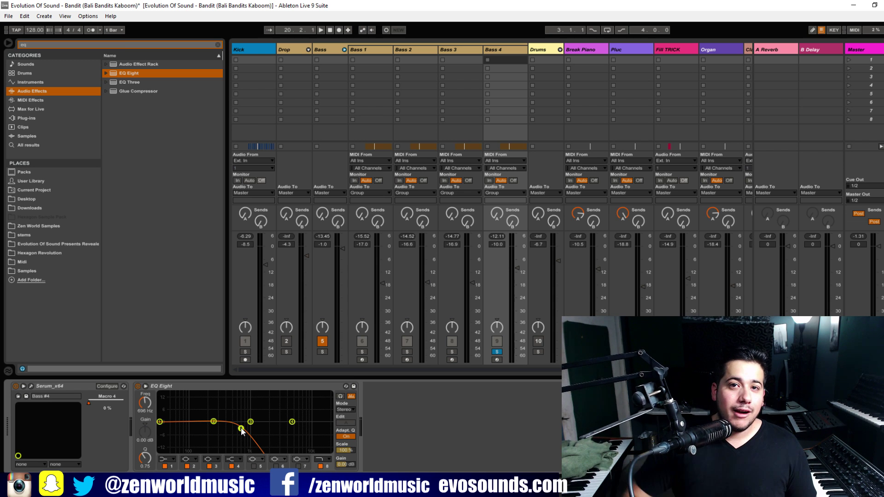
pyautogui.moveTo(242, 431); pyautogui.dragTo(236, 430)
pyautogui.press('space')
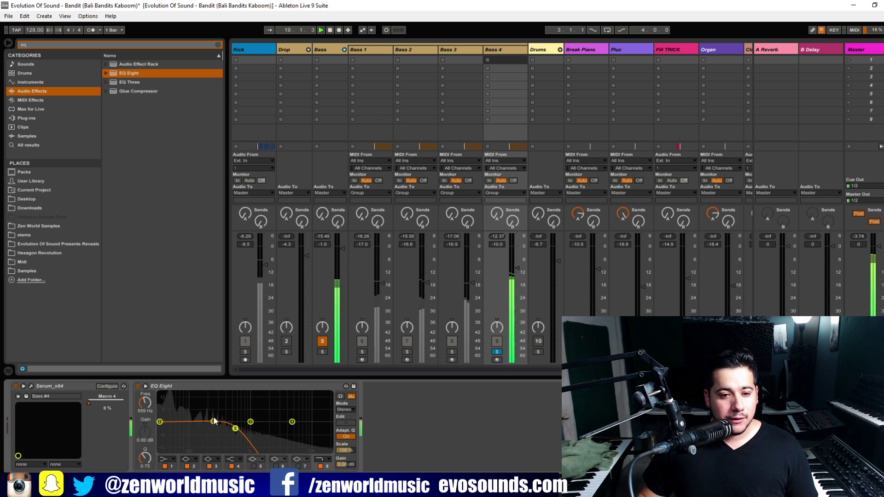
pyautogui.press('space')
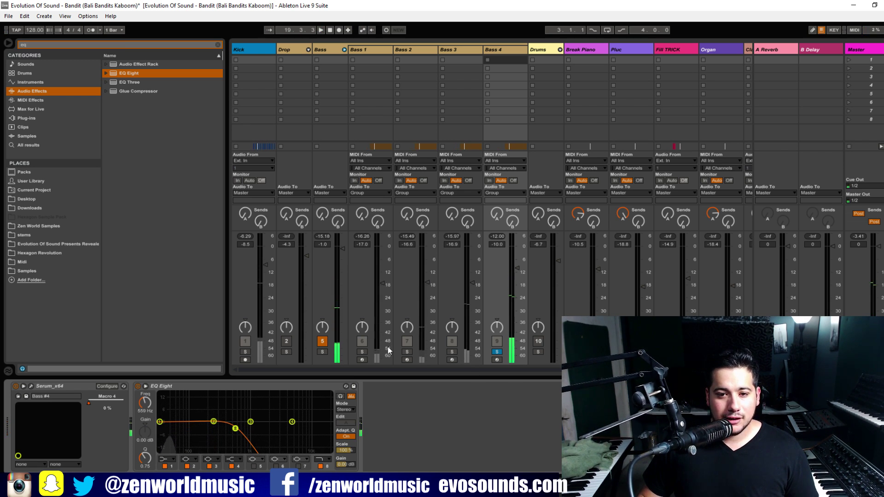
# - Solo the Bass 1 track, play it and add an EQ Eight to it
pyautogui.click(362, 351)
pyautogui.click(364, 51)
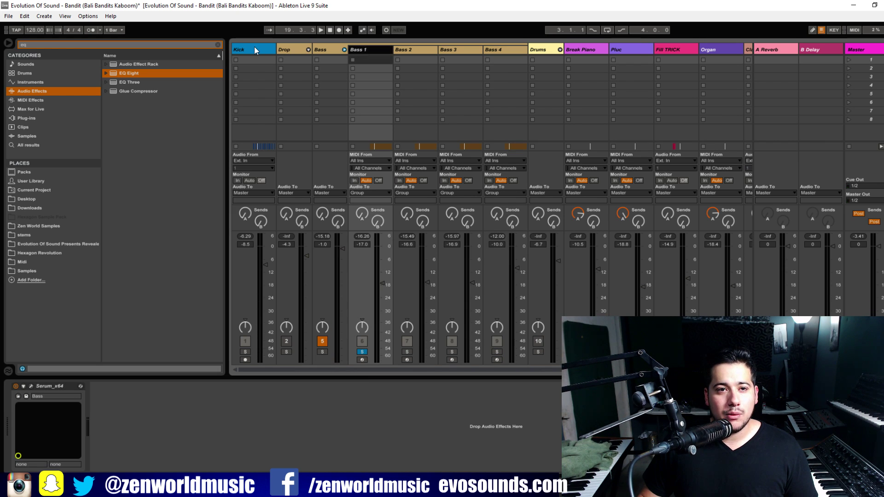
pyautogui.press('space')
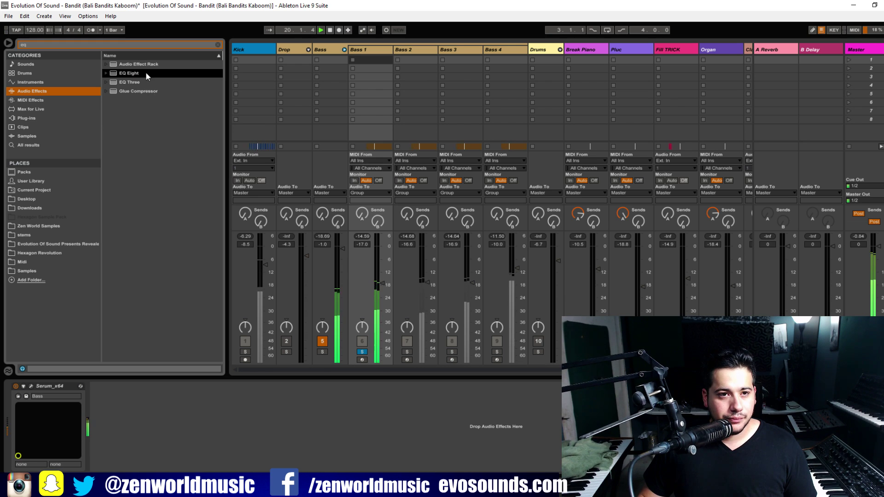
pyautogui.moveTo(129, 72); pyautogui.dragTo(216, 420)
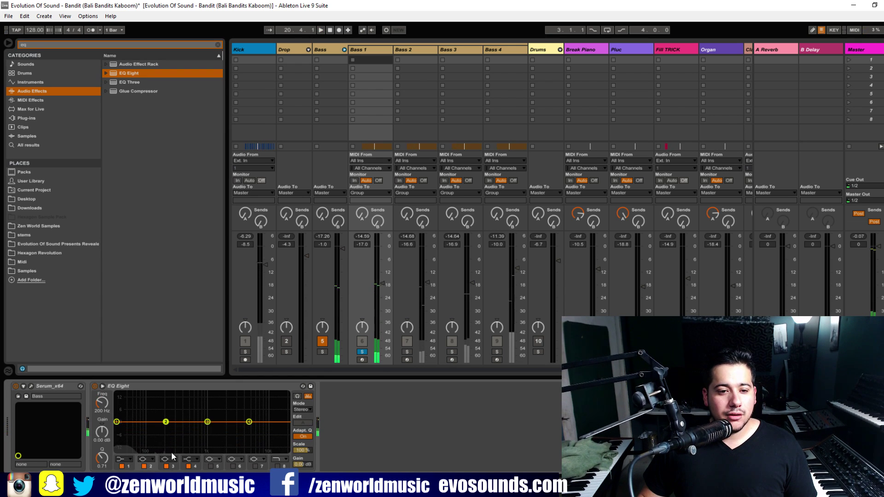
# - Change band 2 of Bass 1's EQ Eight to a low cut at about 200 Hz and audition the layer
pyautogui.click(146, 459)
pyautogui.click(144, 410)
pyautogui.press('space')
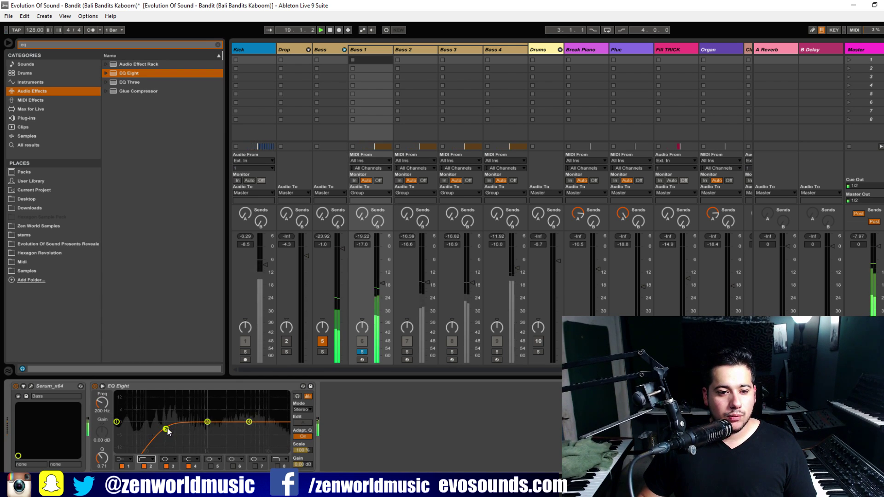
# - Change band 4 of Bass 1's EQ Eight to a high cut at about 7 kHz while auditioning the layer
pyautogui.click(190, 457)
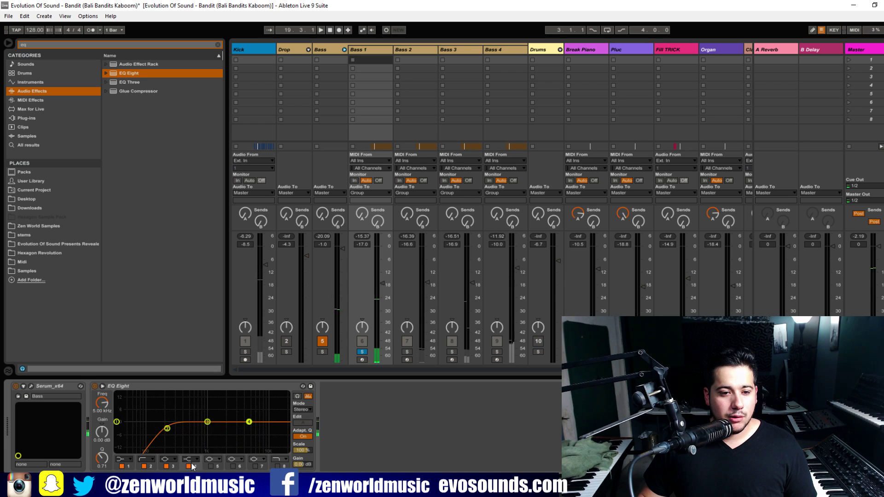
pyautogui.click(195, 458)
pyautogui.click(195, 445)
pyautogui.press('space')
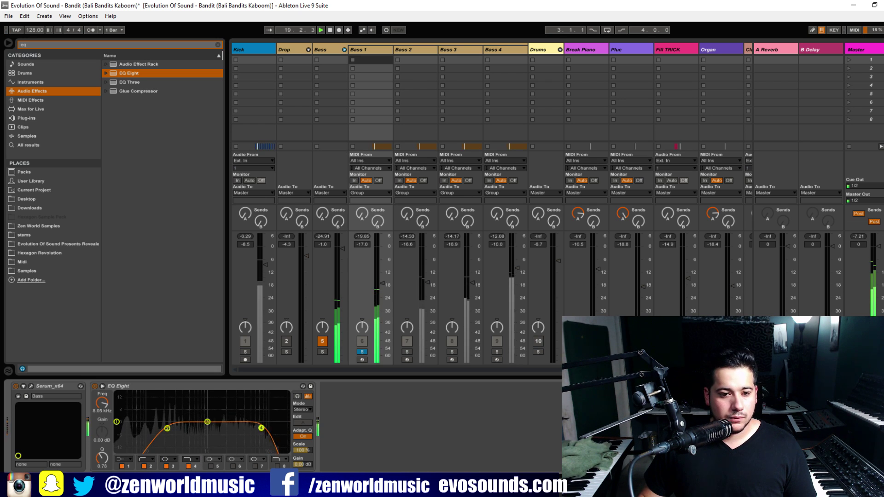
pyautogui.moveTo(249, 421); pyautogui.dragTo(258, 429)
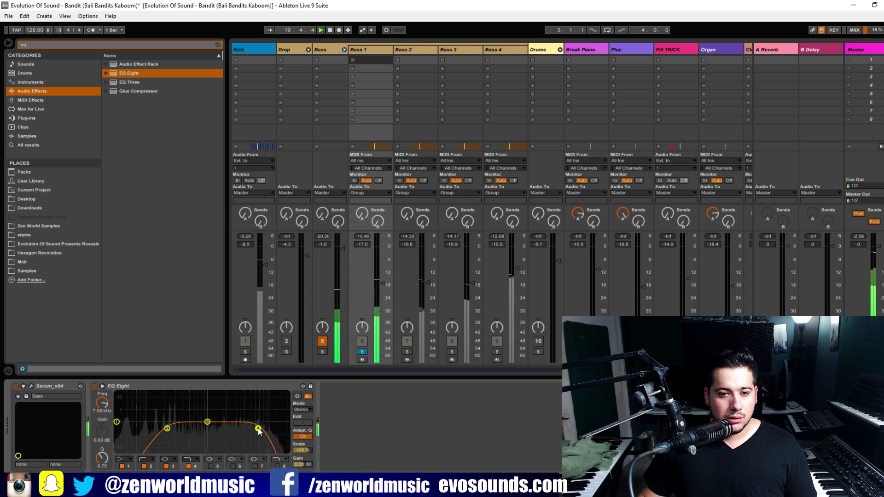
# - Solo the Bass 2 track, add an EQ Eight to it and play the layer
pyautogui.click(407, 352)
pyautogui.click(427, 50)
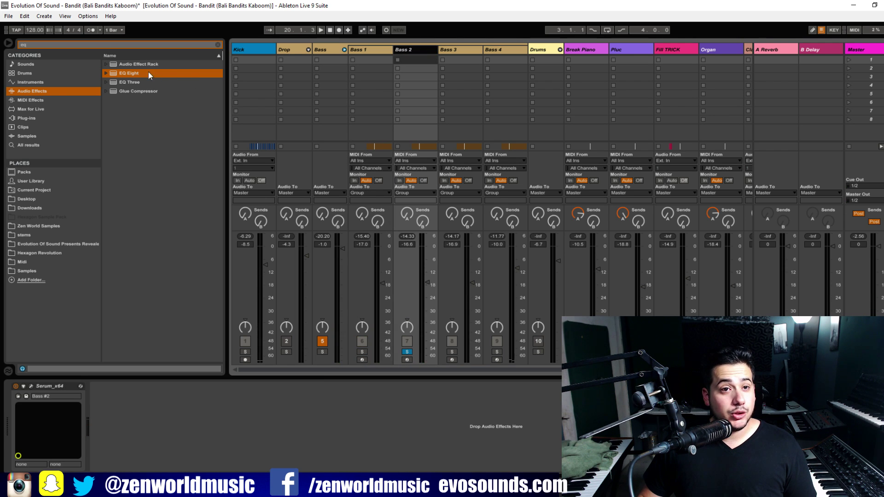
pyautogui.moveTo(148, 73); pyautogui.dragTo(219, 414)
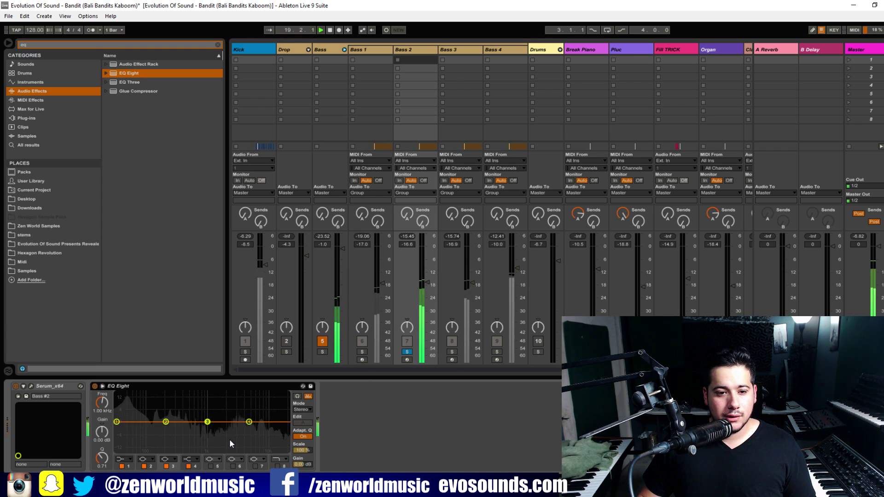
pyautogui.press('space')
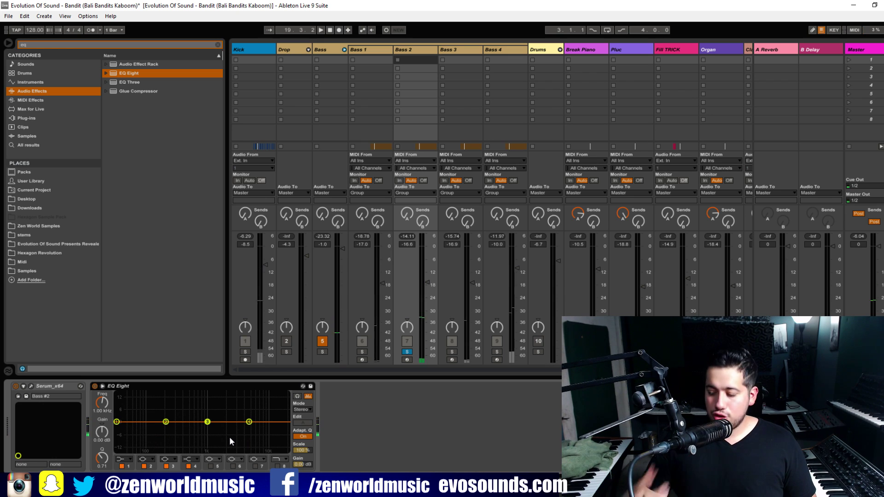
# - Low-cut Bass 2 with EQ Eight's band 2 at about 200 Hz and dip band 3 by about 6.8 dB at 1.14 kHz
pyautogui.click(165, 422)
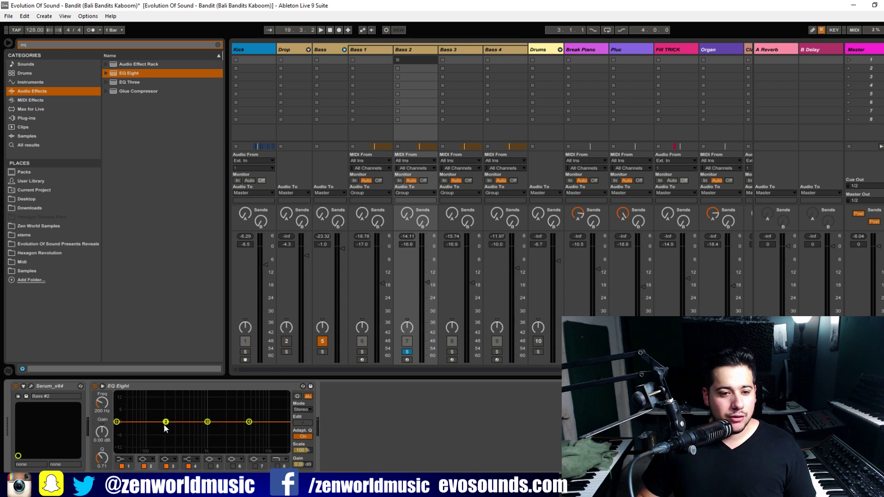
pyautogui.click(150, 460)
pyautogui.click(147, 410)
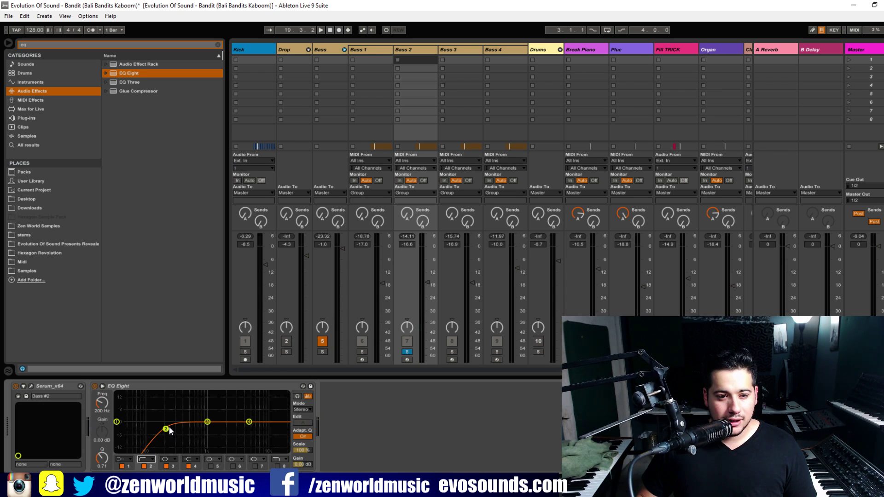
pyautogui.press('space')
pyautogui.moveTo(210, 423)
pyautogui.mouseDown()
pyautogui.moveTo(207, 435)
pyautogui.moveTo(217, 400)
pyautogui.moveTo(205, 396)
pyautogui.moveTo(211, 435)
pyautogui.mouseUp()
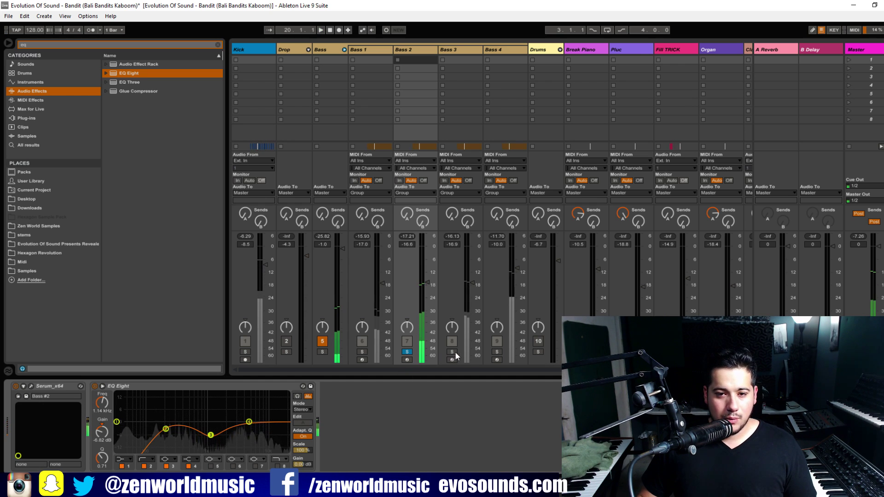
# - Solo the Bass group and play the drop with Bass 3 deactivated
pyautogui.click(322, 352)
pyautogui.press('space')
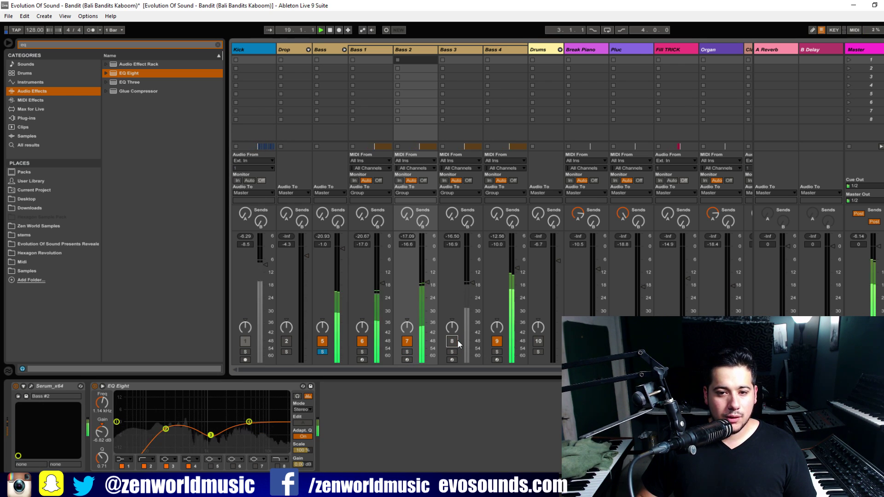
pyautogui.click(454, 341)
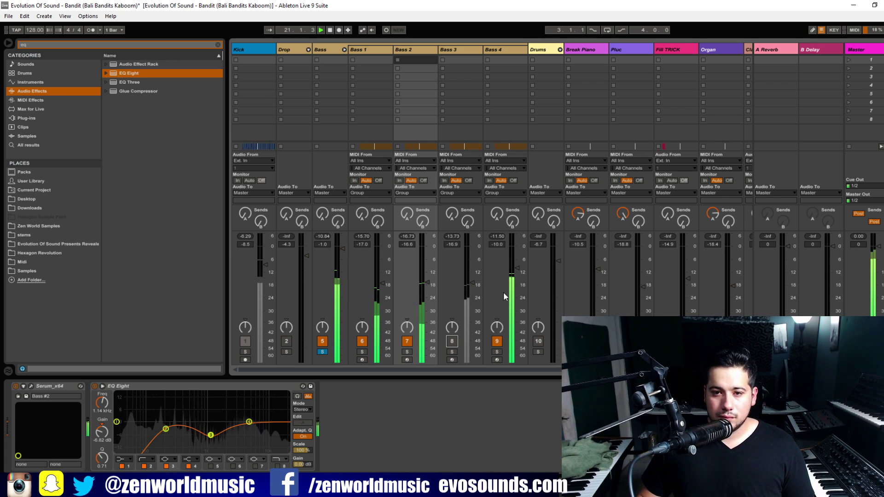
# - Solo the Bass 3 track and add an EQ Eight to it
pyautogui.click(452, 352)
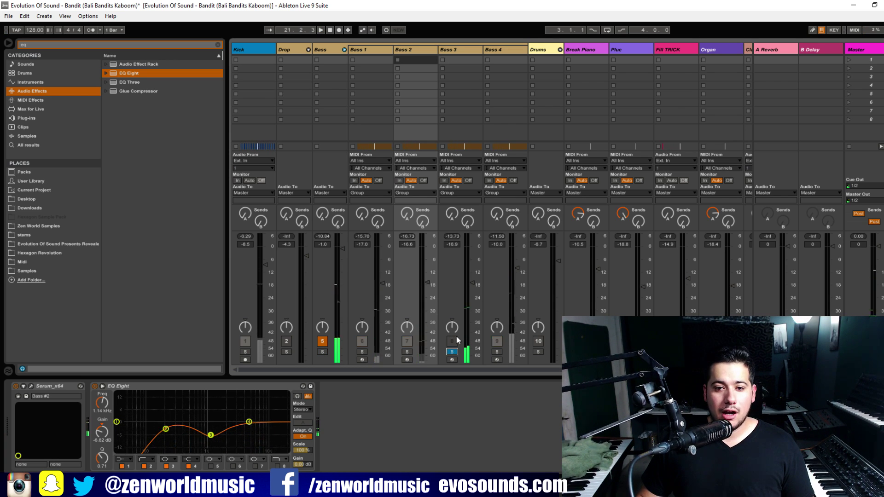
pyautogui.click(452, 50)
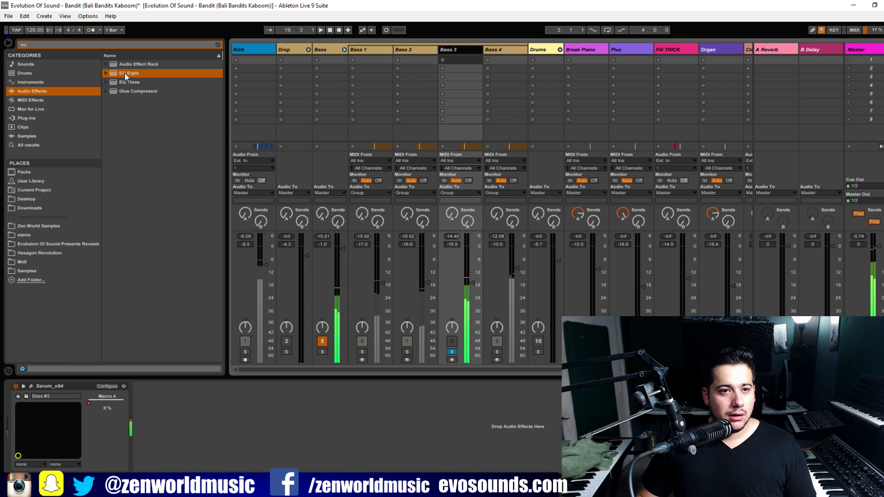
pyautogui.moveTo(124, 73); pyautogui.dragTo(219, 424)
# - Low-cut Bass 3 with EQ Eight's band 2 at about 269 Hz and dip band 3 by about 6.3 dB at 1.50 kHz
pyautogui.click(194, 458)
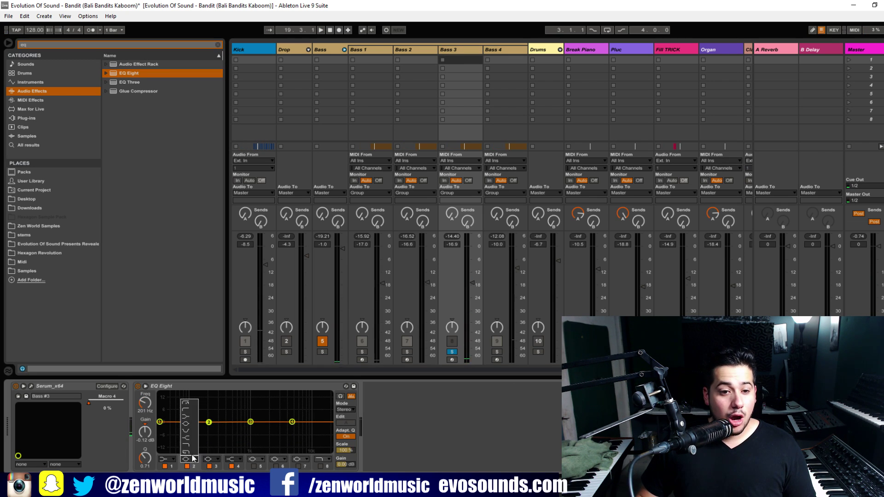
pyautogui.click(189, 411)
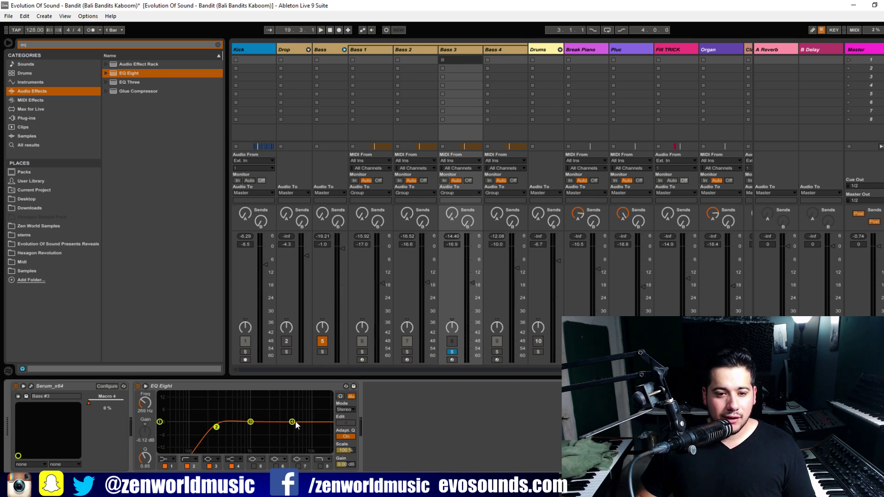
pyautogui.press('space')
pyautogui.moveTo(294, 421); pyautogui.dragTo(262, 437)
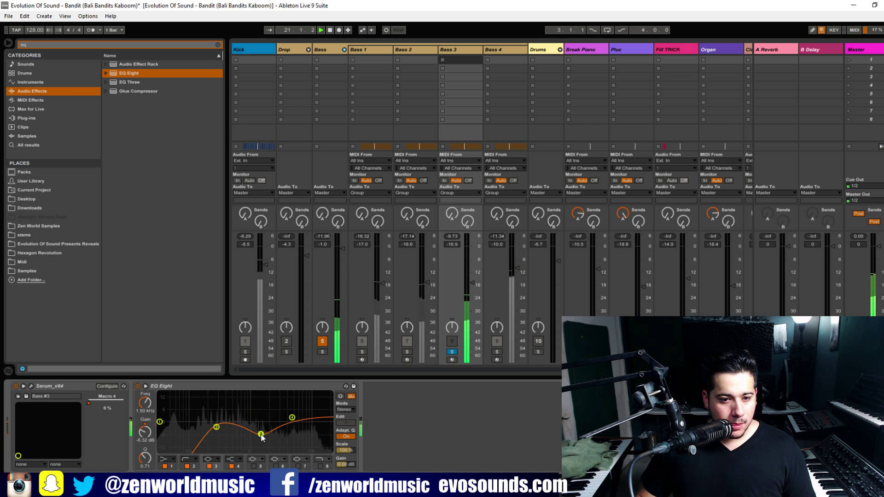
# - Compare the soloed Bass 3 layer with its EQ Eight bypassed and active during playback
pyautogui.click(137, 387)
pyautogui.press('space')
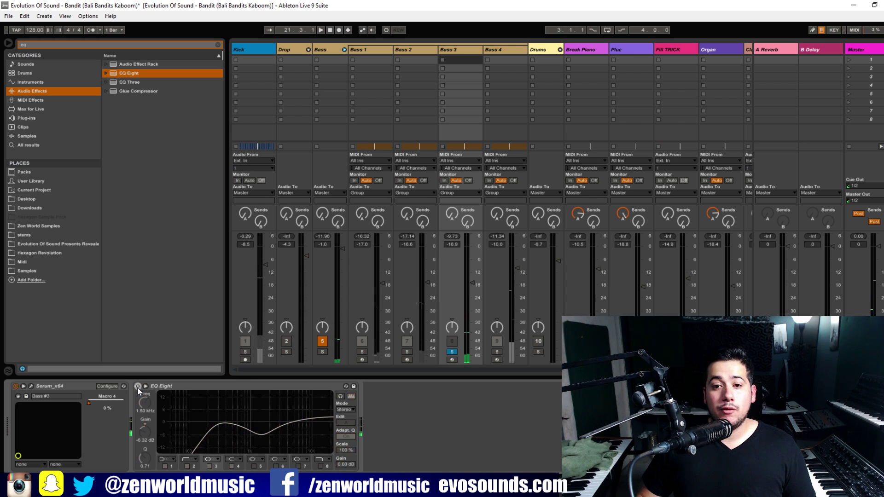
pyautogui.press('space')
pyautogui.click(137, 387)
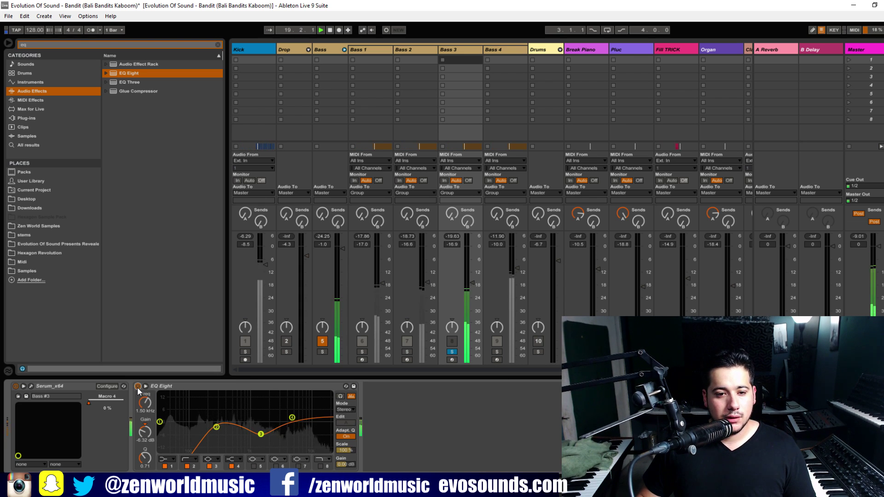
# - Solo the Bass group, open its device chain and listen to the layers together
pyautogui.click(322, 351)
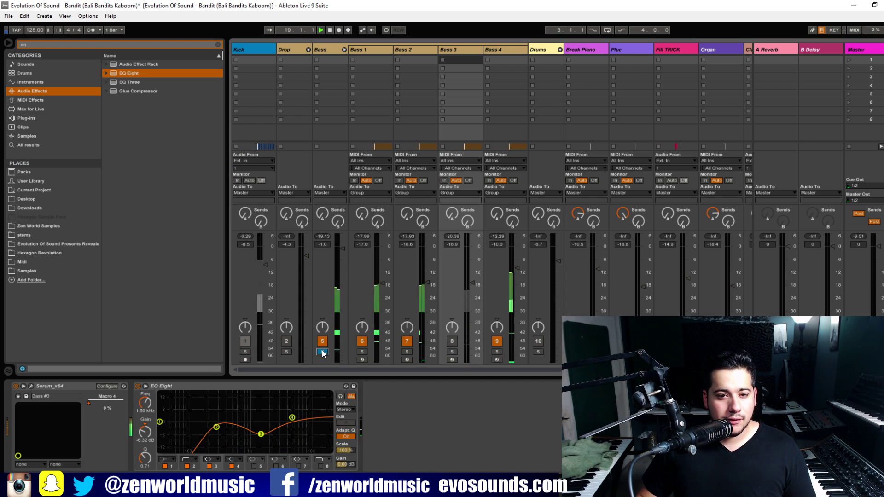
pyautogui.click(331, 50)
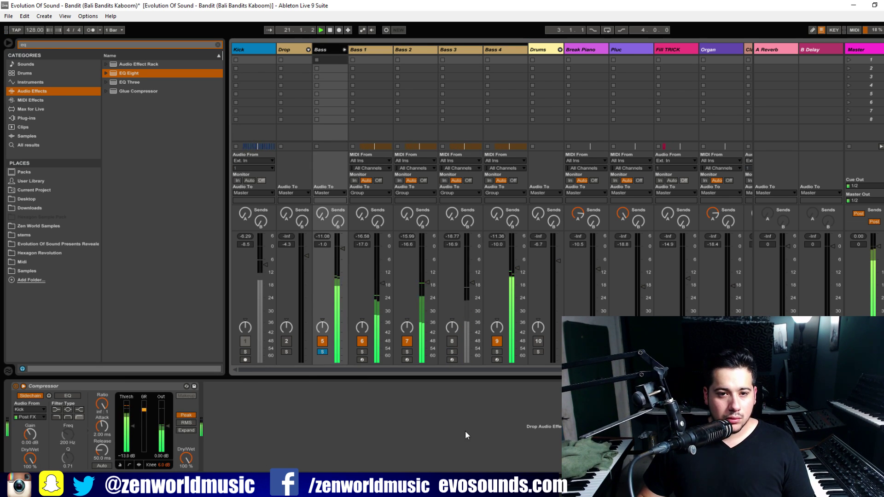
pyautogui.press('space')
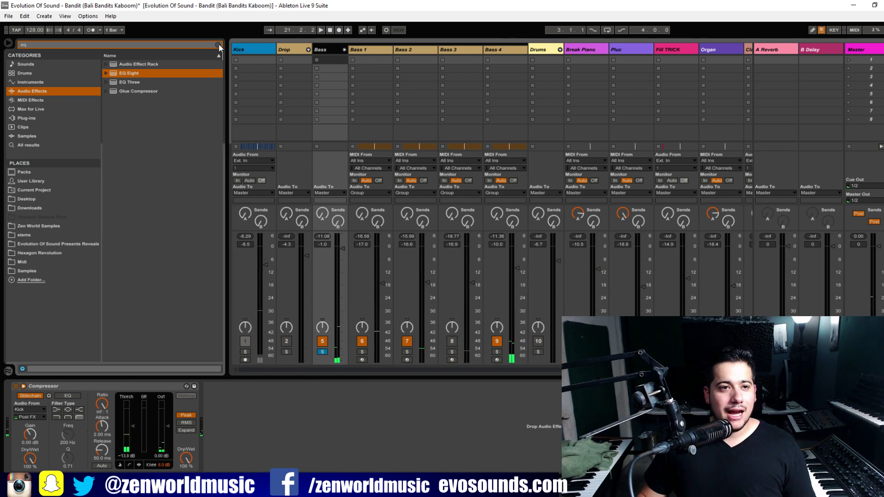
# - Search the plug-ins for OTT and insert OTT_x64 before the Compressor on the Bass group
pyautogui.click(218, 45)
pyautogui.write('OTT')
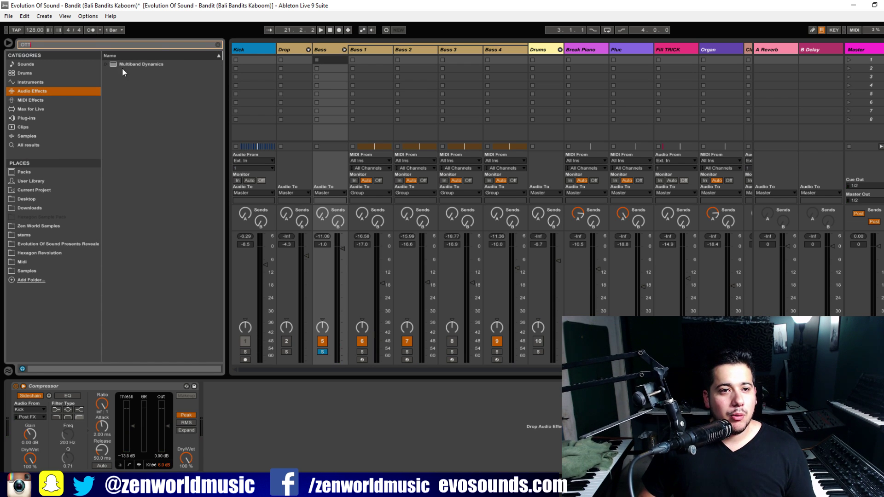
pyautogui.click(36, 118)
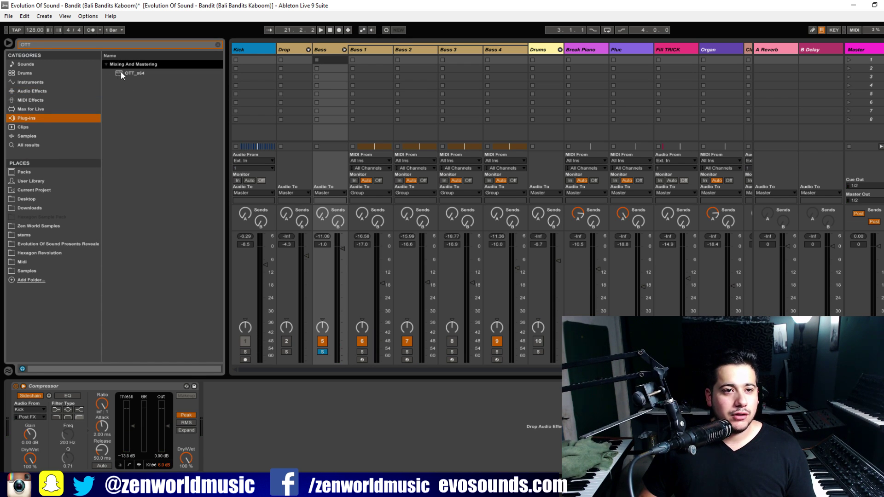
pyautogui.moveTo(134, 74); pyautogui.dragTo(14, 422)
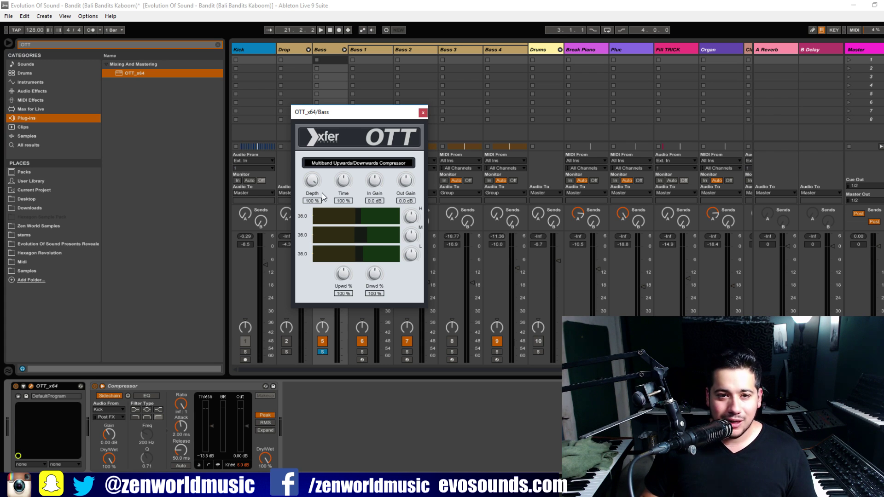
# - Set OTT's Depth to 31 % and audition the Bass group with the effect switched on and off
pyautogui.moveTo(312, 181); pyautogui.dragTo(312, 184)
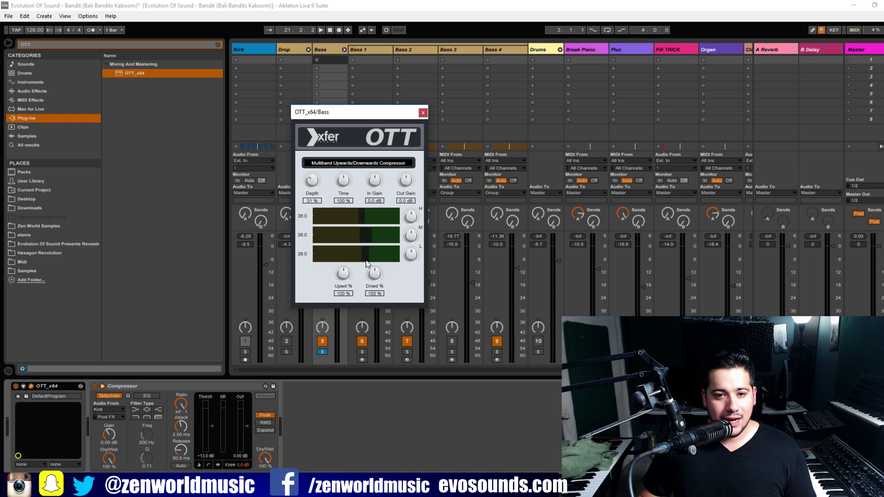
pyautogui.press('space')
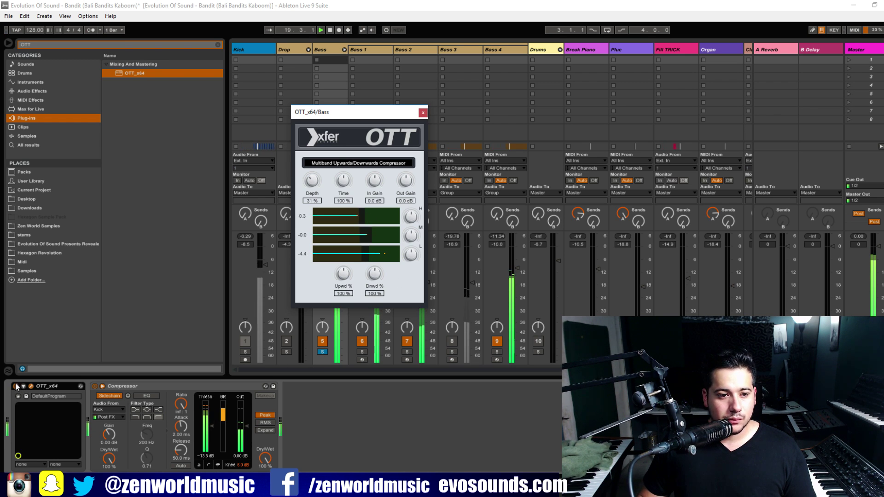
pyautogui.moveTo(357, 117); pyautogui.dragTo(657, 259)
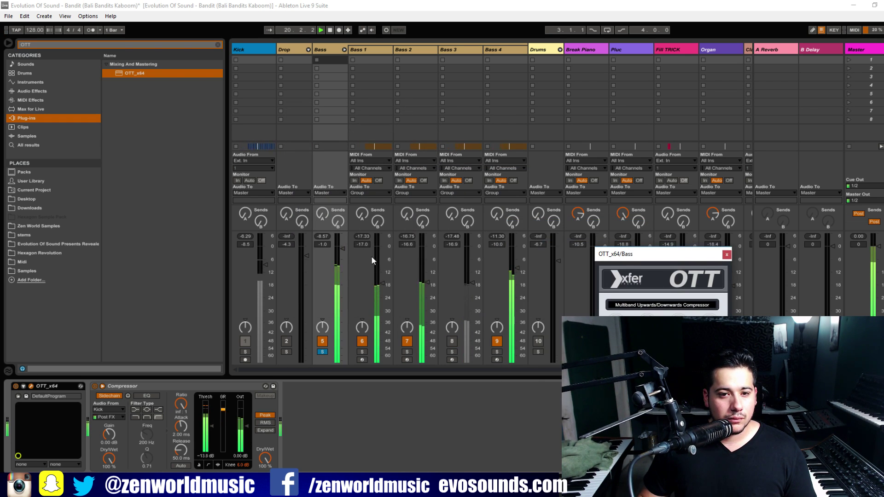
pyautogui.click(17, 391)
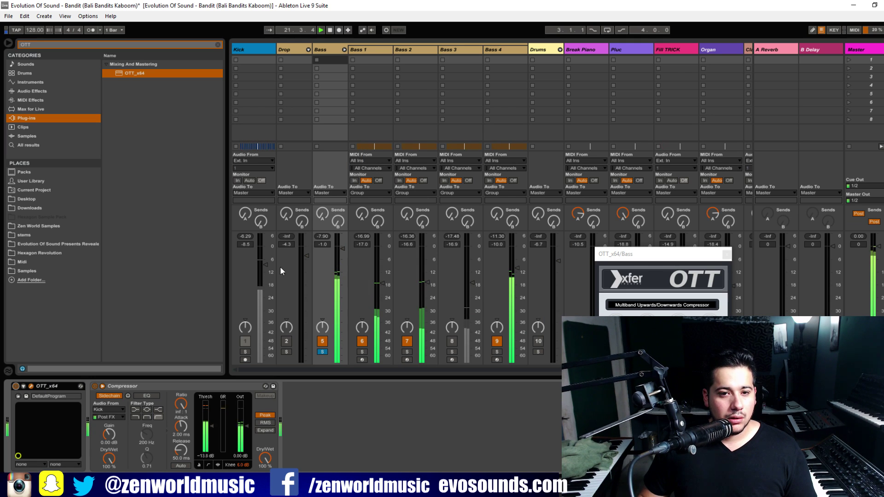
pyautogui.press('space')
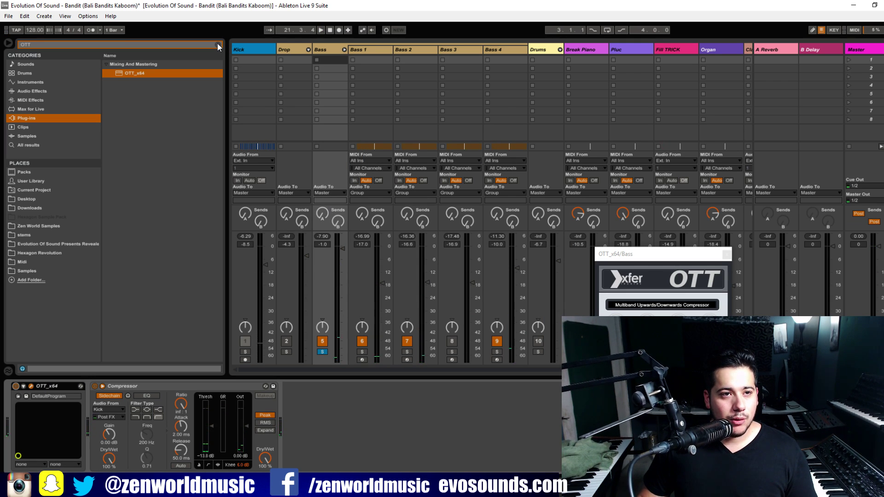
# - Search the audio effects for sat and insert a Saturator between OTT and the Compressor on the Bass group
pyautogui.click(218, 45)
pyautogui.write('sat')
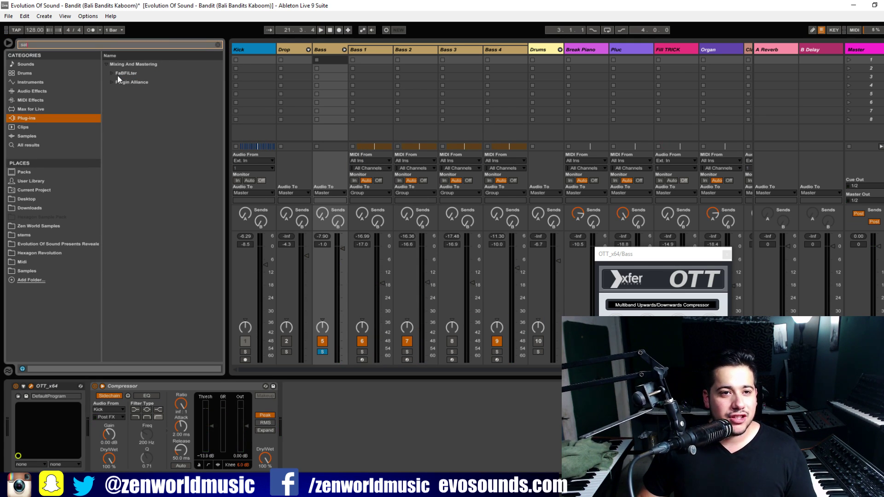
pyautogui.click(94, 91)
pyautogui.moveTo(119, 75); pyautogui.dragTo(104, 442)
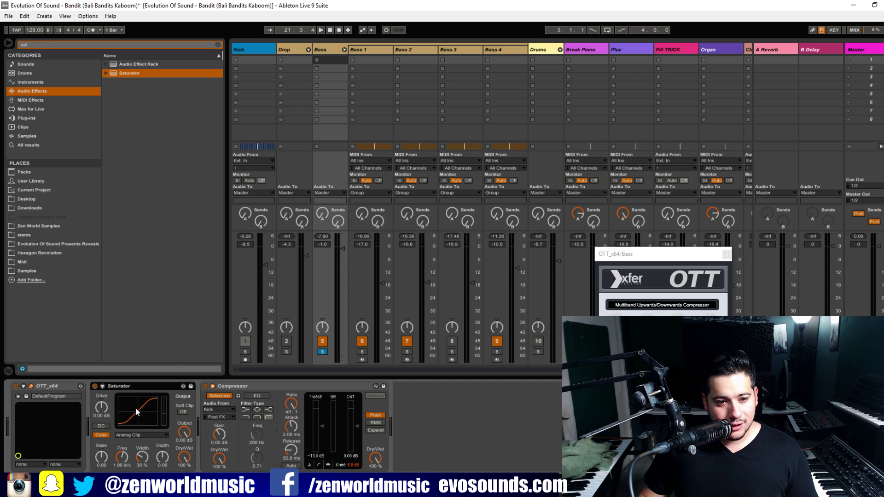
# - Set the Saturator's Drive to 1.71 dB and compare the Bass group with the effect on and off
pyautogui.press('space')
pyautogui.moveTo(100, 408); pyautogui.dragTo(101, 405)
pyautogui.click(94, 387)
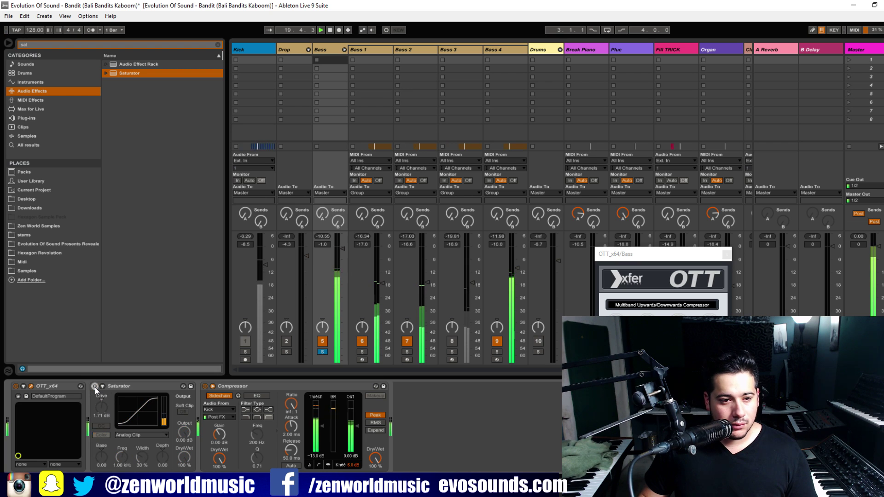
pyautogui.click(94, 386)
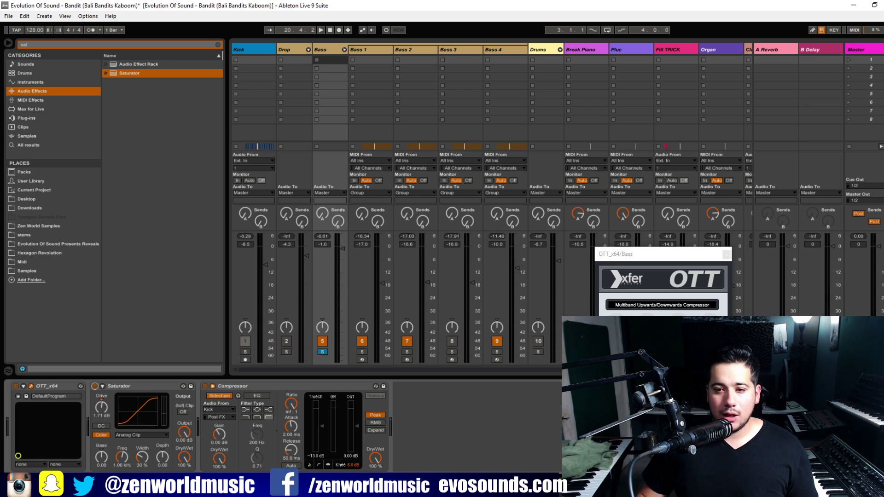
# - Try OTT after the Compressor on the Bass group, lowering the Compressor's threshold to -24.7 dB and toggling OTT to compare
pyautogui.click(679, 253)
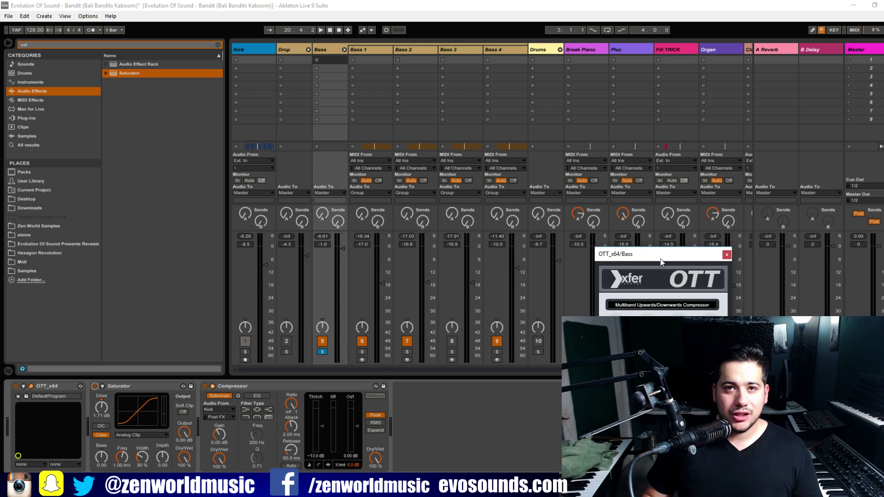
pyautogui.click(43, 392)
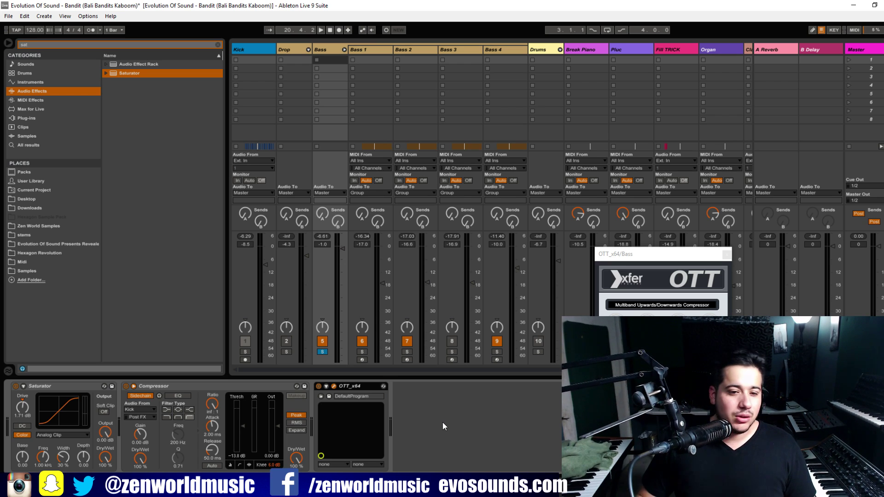
pyautogui.press('space')
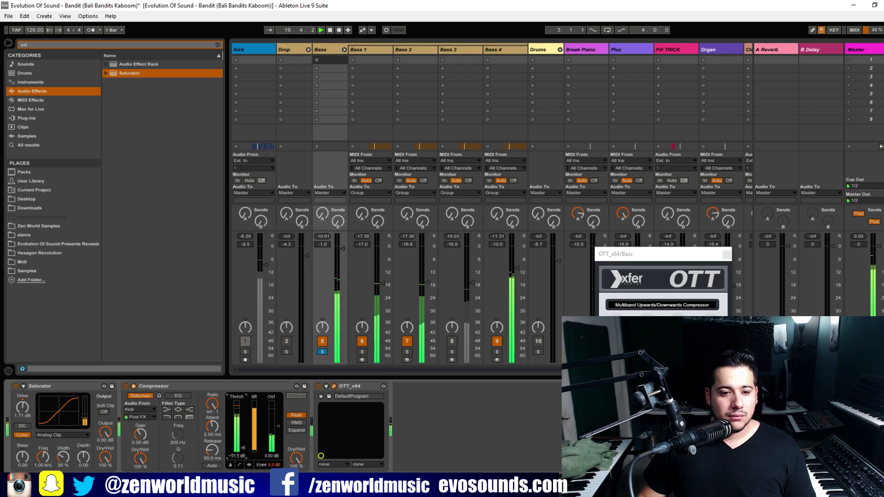
pyautogui.moveTo(242, 426); pyautogui.dragTo(242, 438)
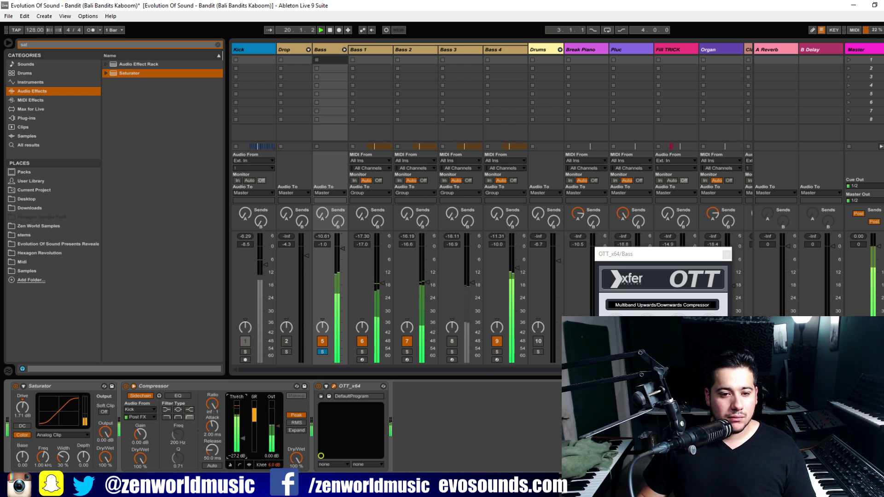
pyautogui.click(318, 386)
pyautogui.click(318, 386)
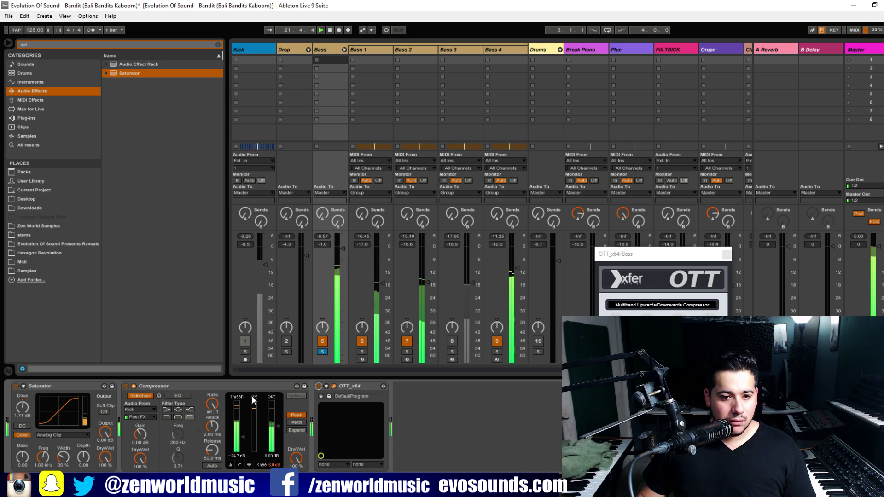
# - Return OTT to the front of the Bass chain and play the unsoloed mix with the Compressor's threshold set to -23.2 dB
pyautogui.moveTo(357, 387); pyautogui.dragTo(13, 410)
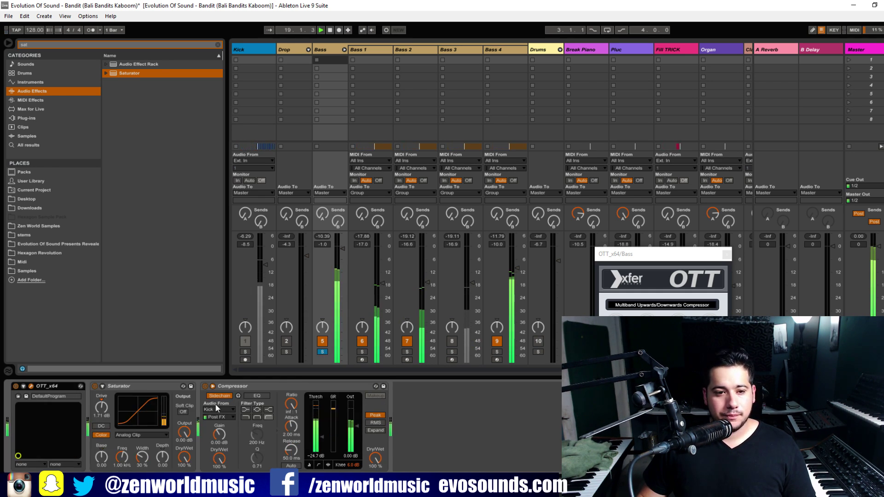
pyautogui.press('space')
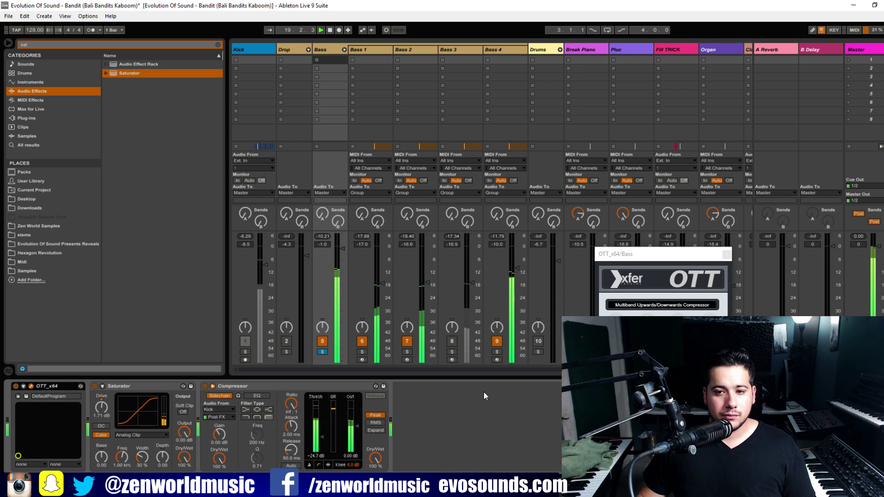
pyautogui.click(323, 351)
pyautogui.click(322, 352)
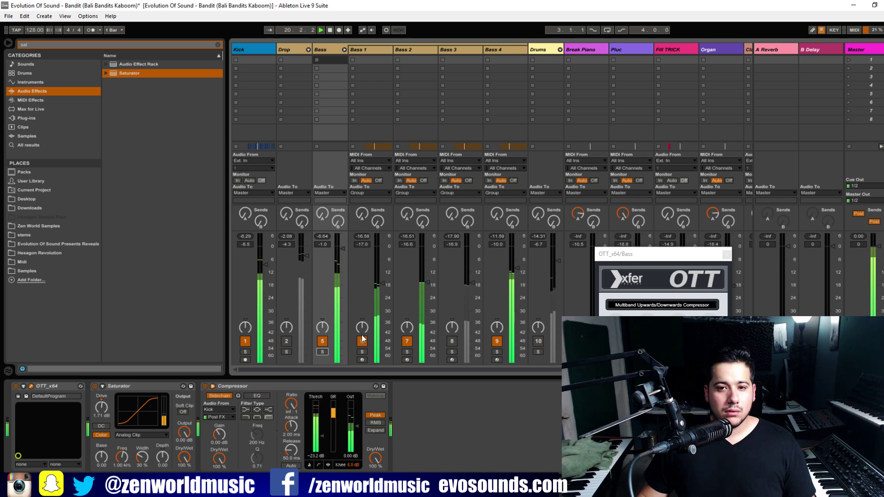
pyautogui.press('space')
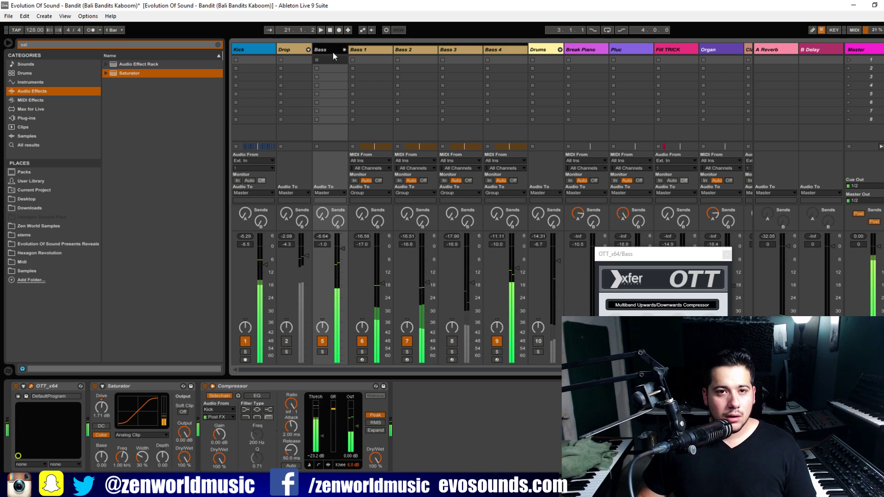
# - Search the audio effects for mono and insert Utility's Mono preset between OTT and the Saturator on the Bass group
pyautogui.click(218, 45)
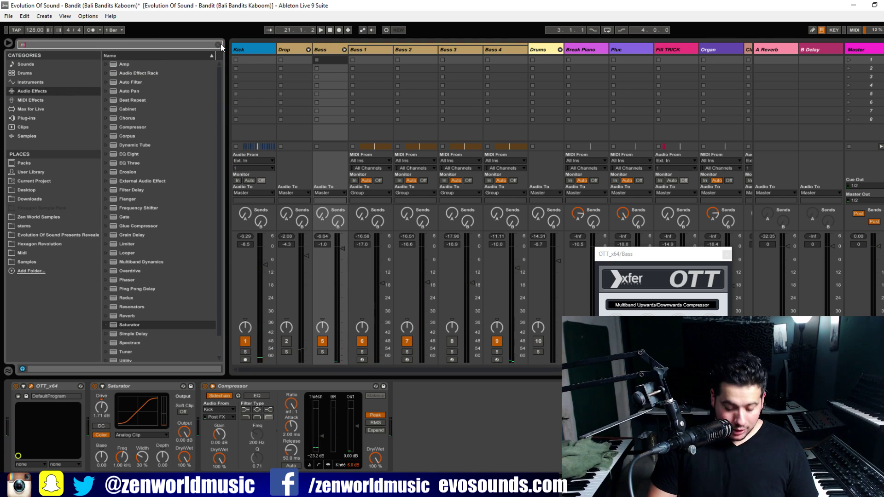
pyautogui.write('mono')
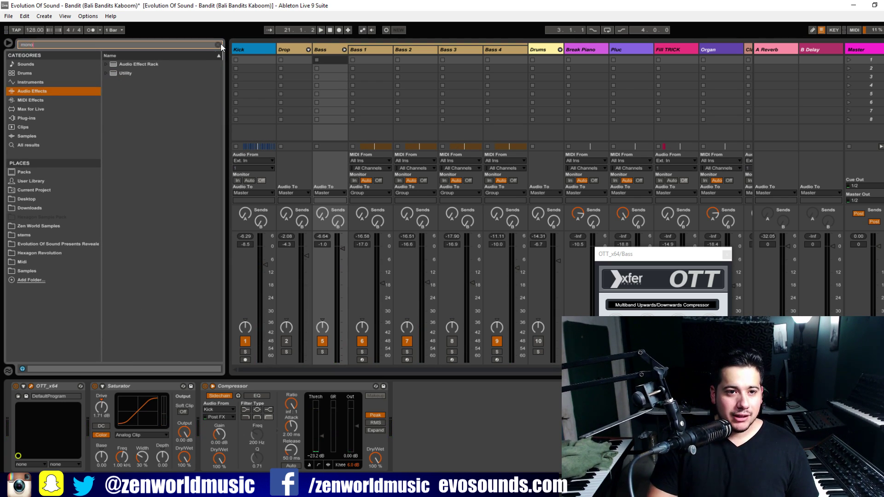
pyautogui.click(112, 77)
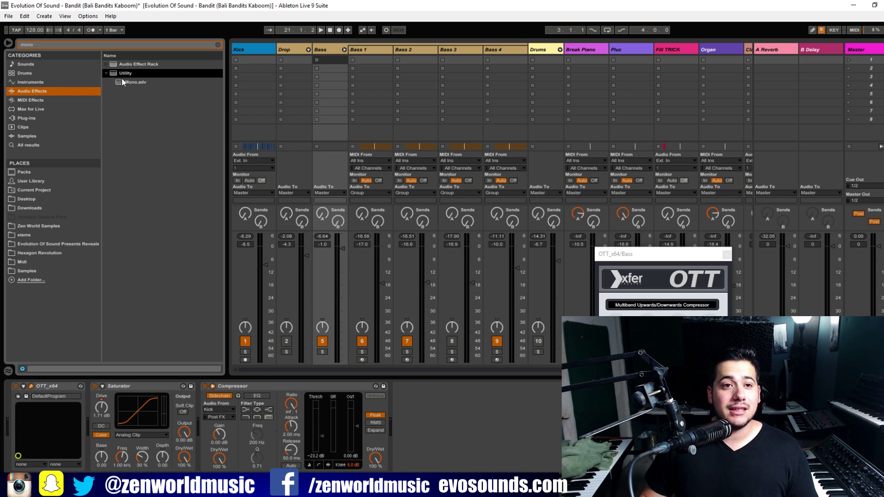
pyautogui.moveTo(121, 82); pyautogui.dragTo(94, 428)
# - Set the Mono Utility's Width to 77 % while playing the drop and comparing the device on and off
pyautogui.press('space')
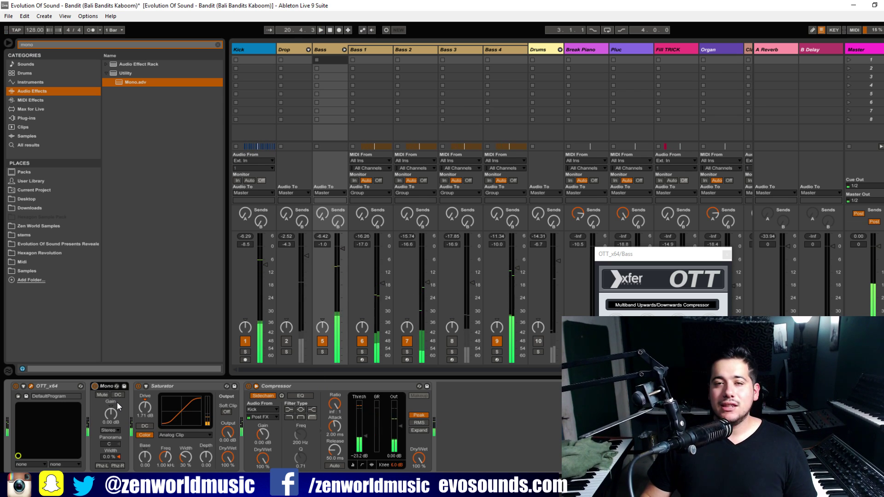
pyautogui.press('space')
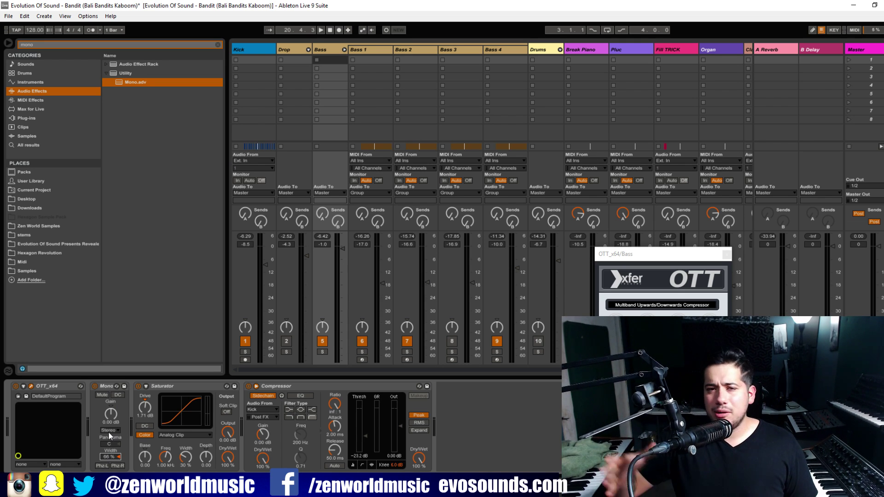
pyautogui.press('space')
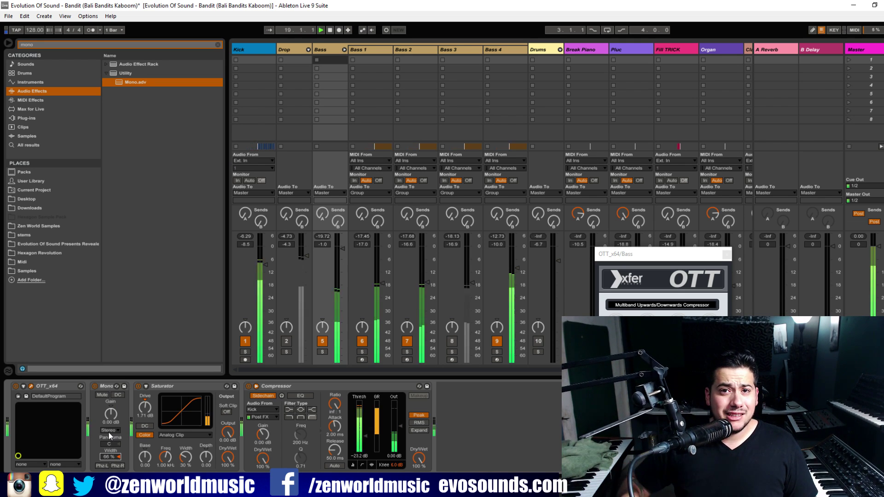
pyautogui.click(94, 386)
pyautogui.click(94, 386)
pyautogui.moveTo(111, 457)
pyautogui.mouseDown()
pyautogui.moveTo(110, 442)
pyautogui.moveTo(110, 452)
pyautogui.mouseUp()
pyautogui.press('space')
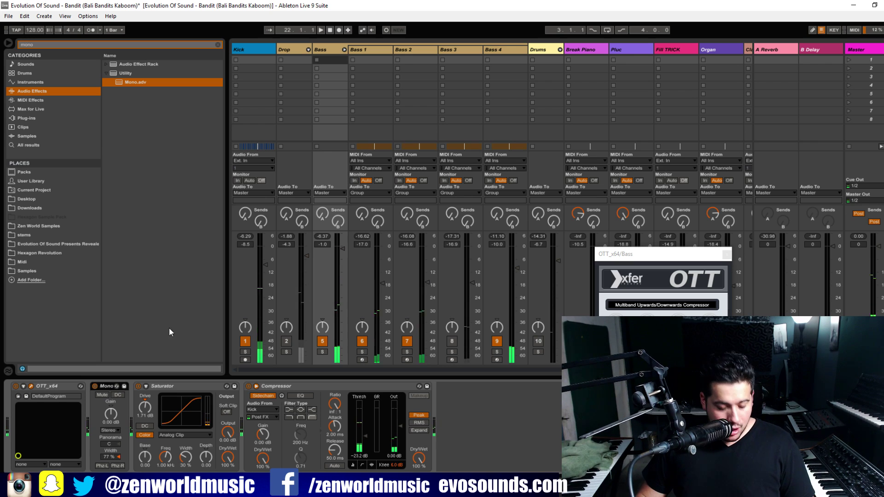
# - Copy the Mono Utility to the end of the Bass 4 chain with Width 0 % and audition the track soloed
pyautogui.click(515, 48)
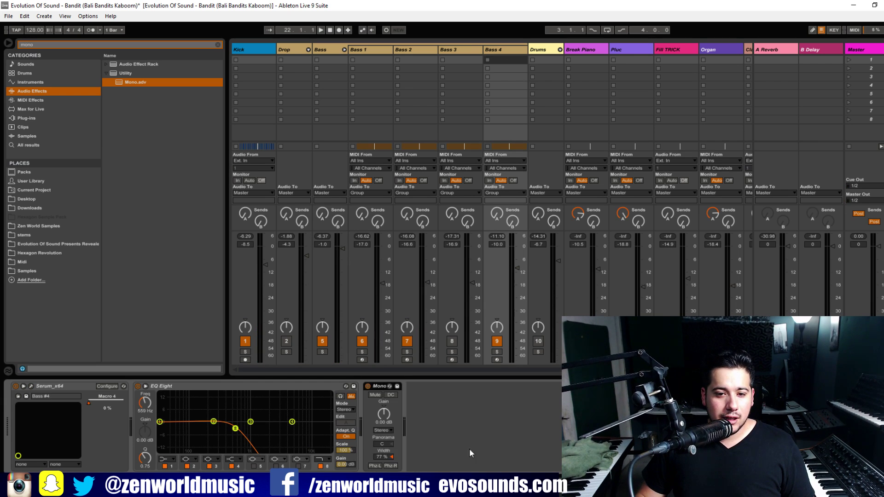
pyautogui.click(497, 351)
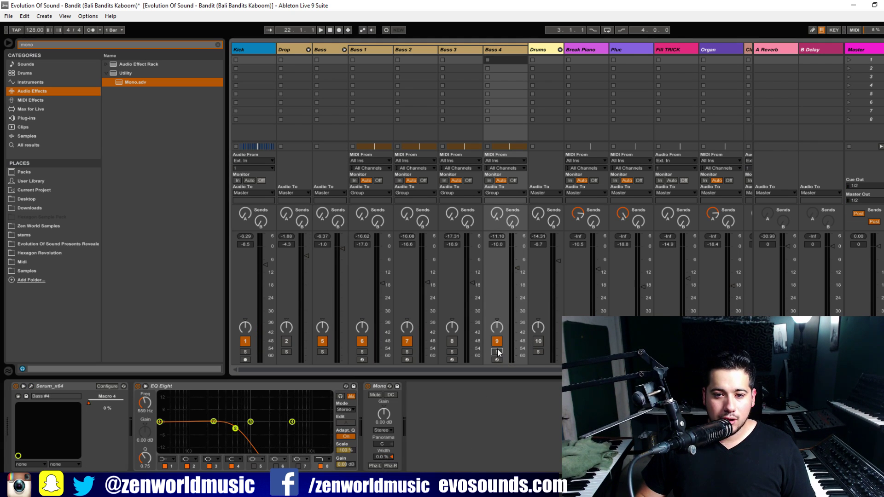
pyautogui.press('space')
# - Set the Bass group's Mono Utility Width to 88 % and audition the whole group soloed
pyautogui.click(319, 53)
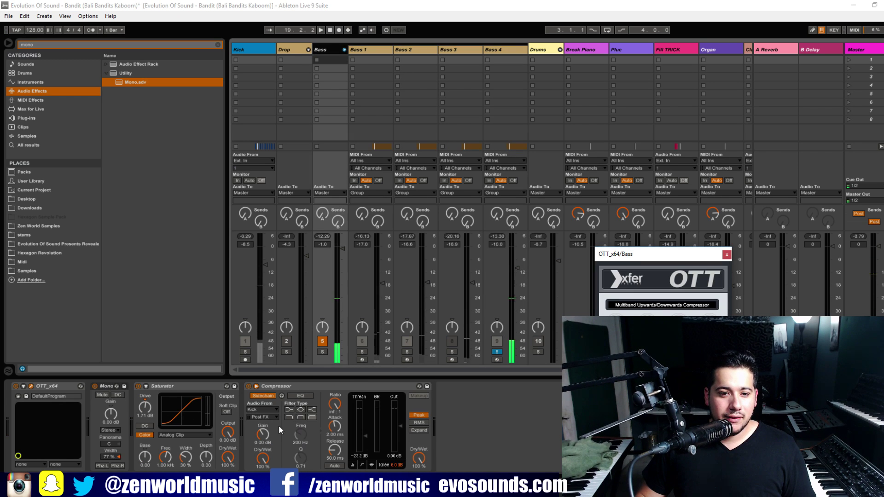
pyautogui.click(115, 454)
pyautogui.press('space')
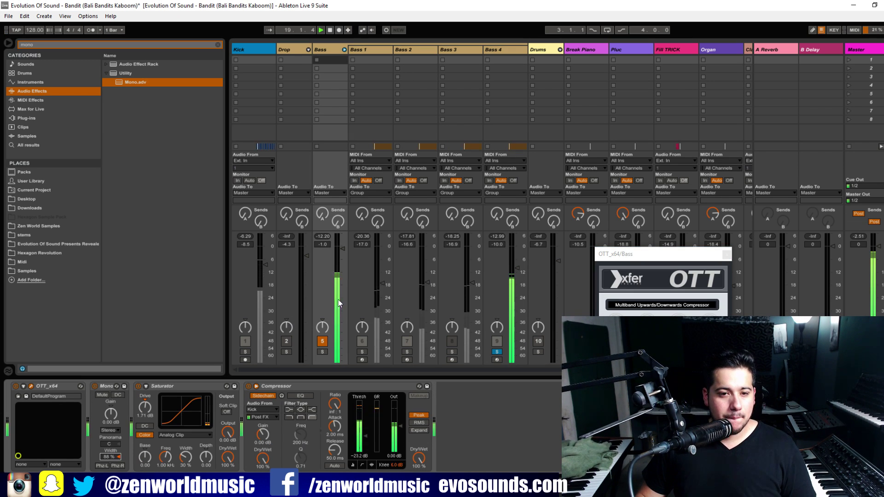
pyautogui.click(322, 351)
pyautogui.press('space')
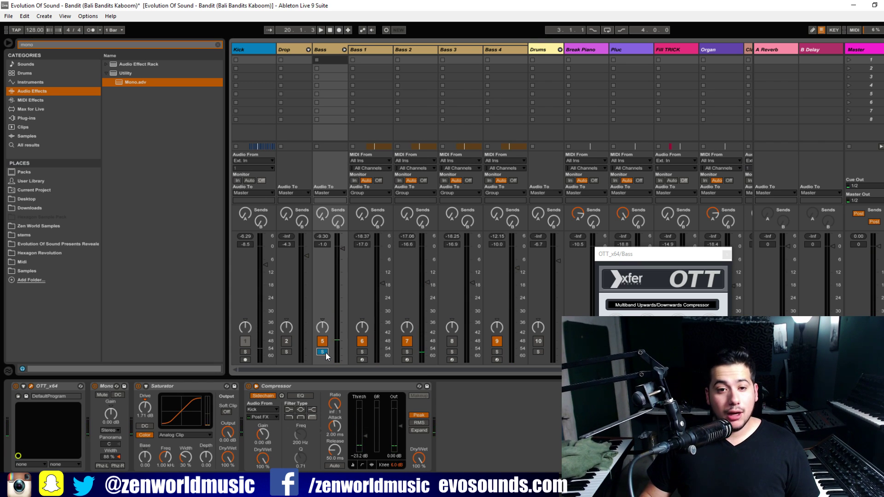
# - Unsolo the Bass group, close the OTT window and play the full drop
pyautogui.click(322, 351)
pyautogui.click(726, 254)
pyautogui.press('space')
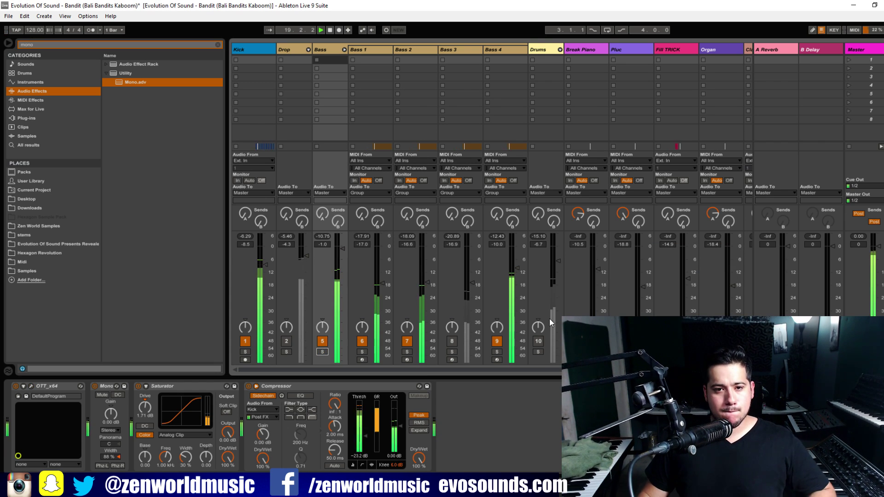
# - Fold the Bass group and raise its send to the A Reverb return slightly during playback
pyautogui.click(344, 49)
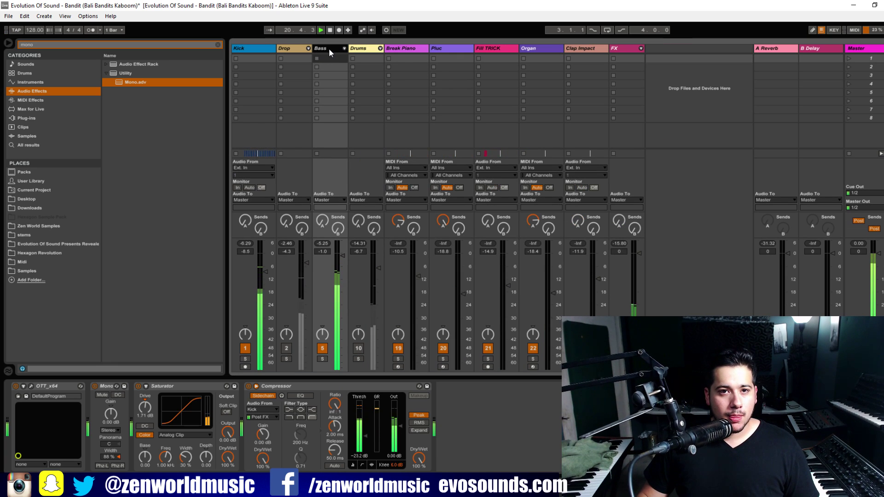
pyautogui.click(323, 223)
pyautogui.press('space')
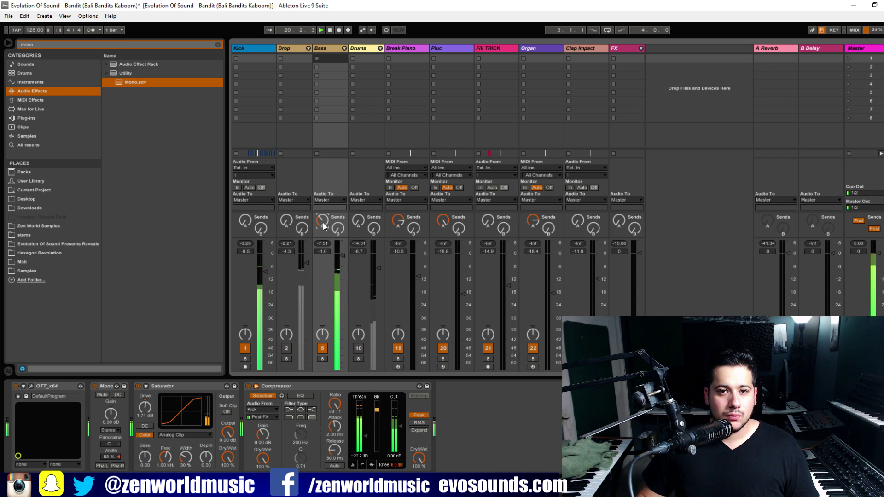
pyautogui.press('space')
# - Solo the Drums group and unfold its tracks in the Arrangement around bar 23
pyautogui.click(366, 48)
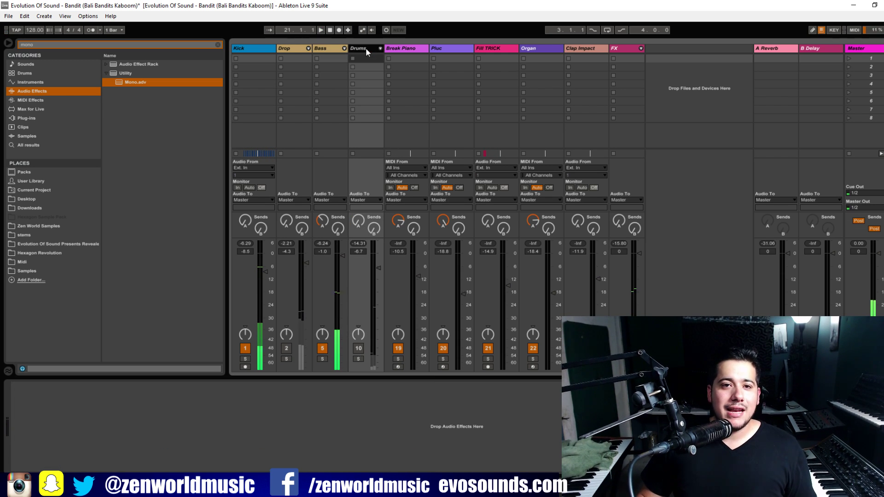
pyautogui.click(359, 359)
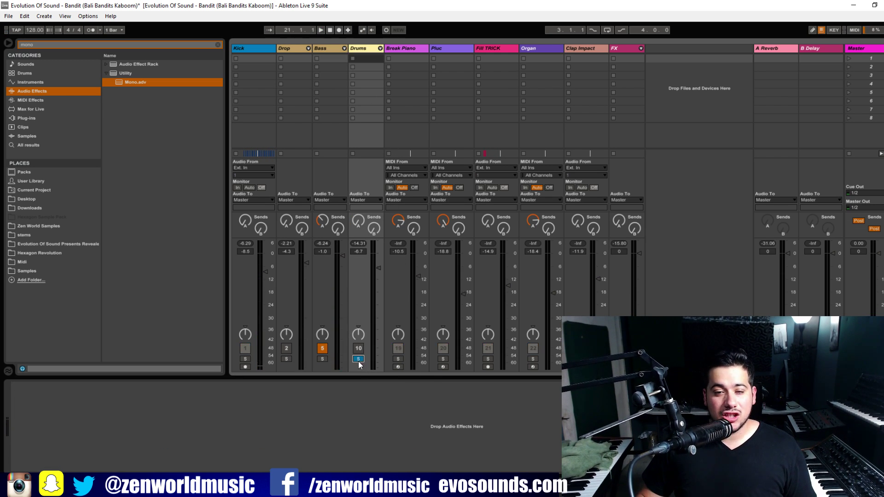
pyautogui.press('Tab')
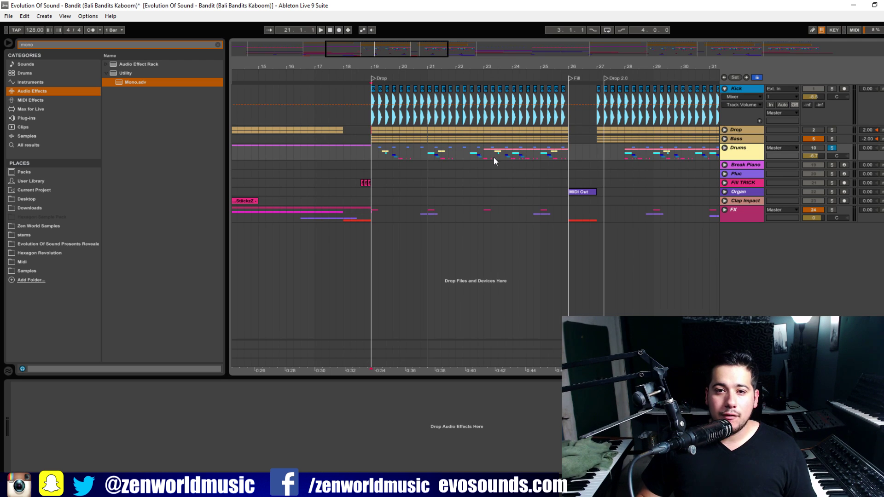
pyautogui.click(724, 148)
pyautogui.moveTo(464, 55); pyautogui.dragTo(463, 77)
# - Play the soloed drum parts from bar 23 and examine their clips and mixer levels
pyautogui.scroll(-7, 444, 268)
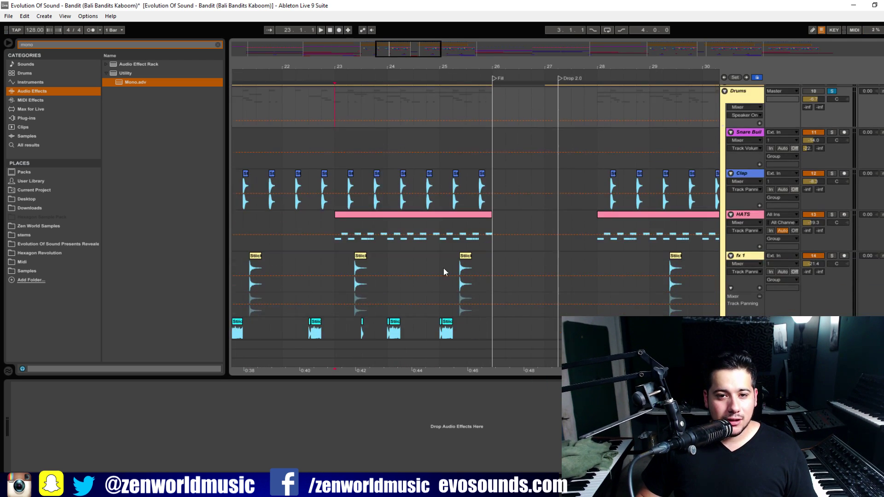
pyautogui.scroll(2, 513, 273)
pyautogui.press('space')
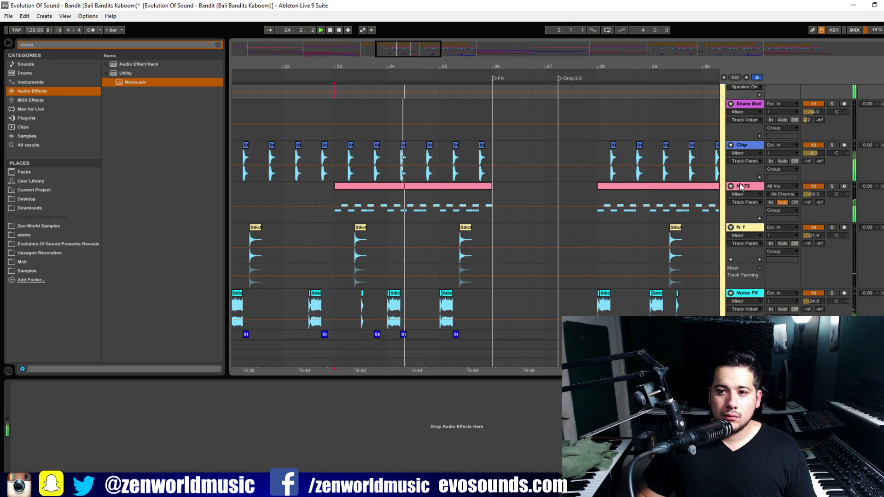
pyautogui.scroll(-2, 475, 267)
pyautogui.press('Tab')
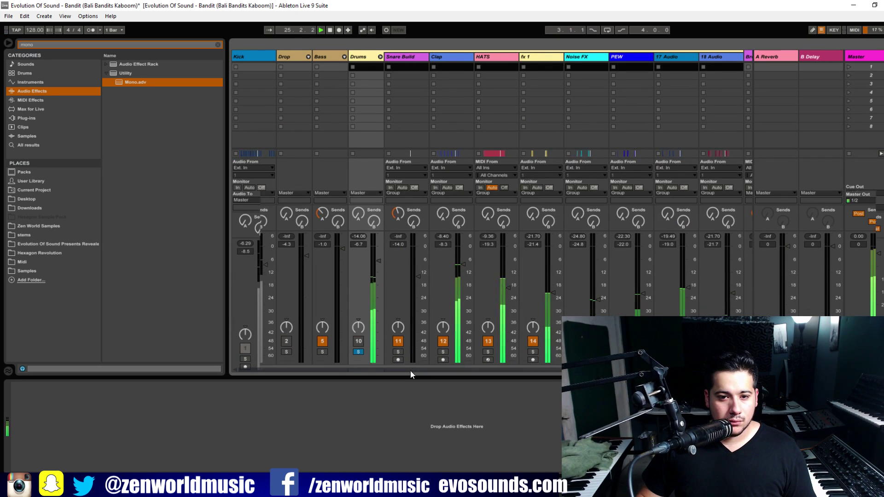
pyautogui.moveTo(410, 371); pyautogui.dragTo(471, 367)
pyautogui.press('space')
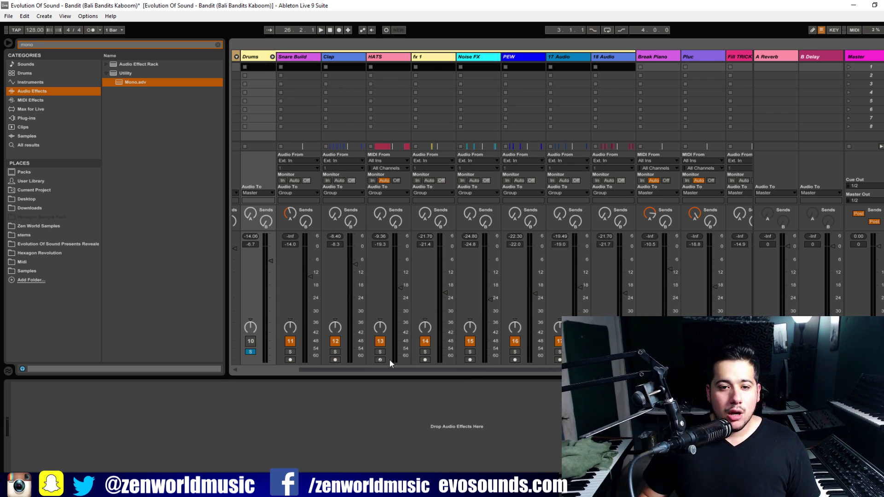
# - Adjust the Clap track's panning while it is soloed and solo the whole Drums group to compare
pyautogui.click(335, 352)
pyautogui.press('space')
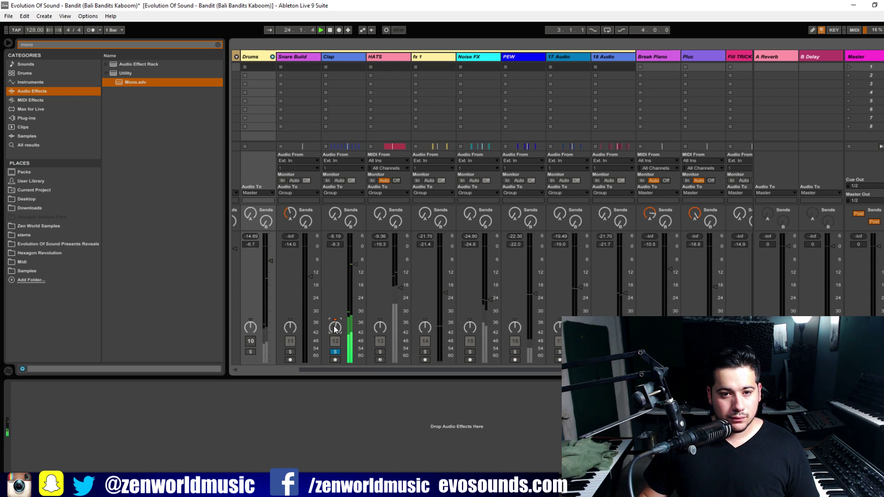
pyautogui.click(251, 352)
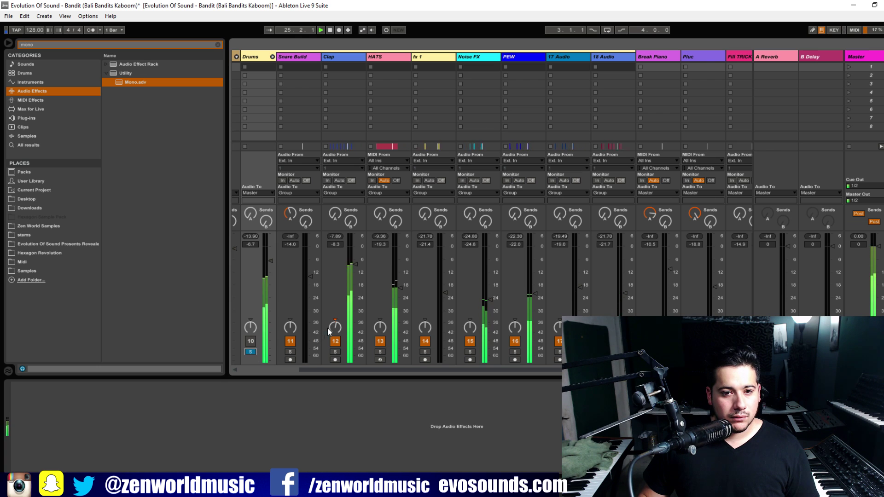
# - Pan the Clap track slightly to the right and play the soloed Drums group to check its placement
pyautogui.moveTo(332, 328); pyautogui.dragTo(332, 325)
pyautogui.press('space')
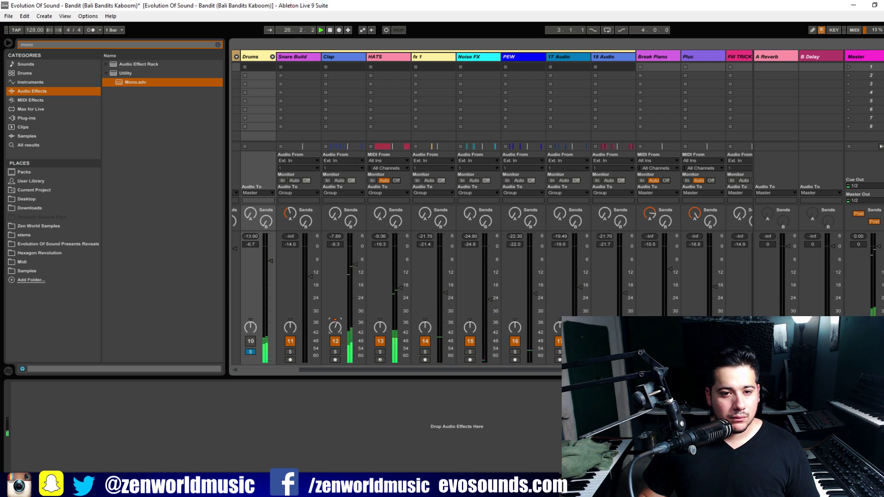
pyautogui.press('space')
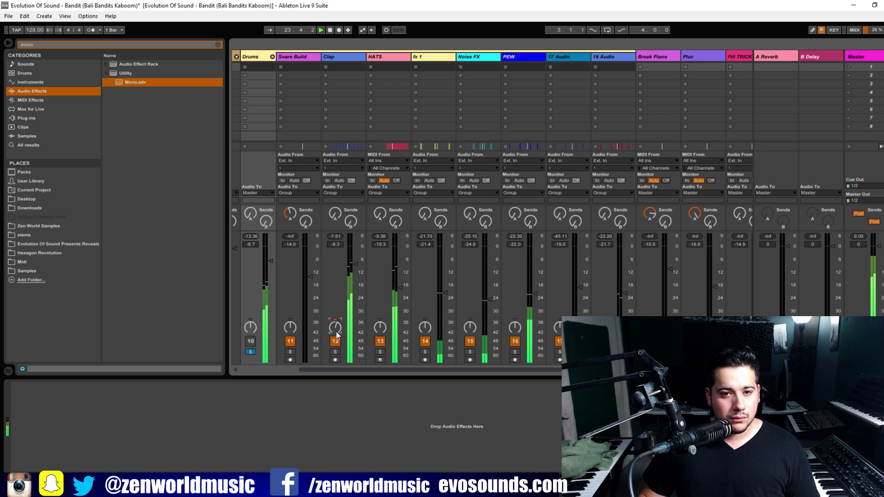
pyautogui.press('space')
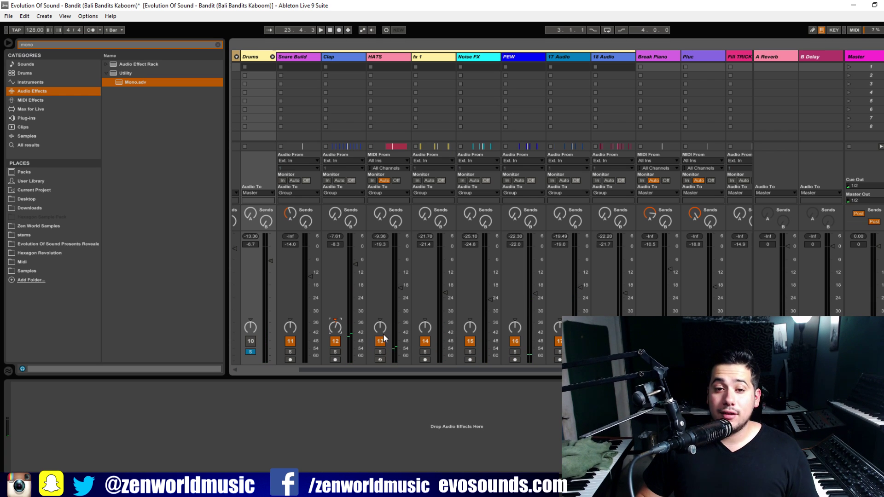
# - Pan the HATS track slightly to the left, opposite the Clap, and play the soloed drums to check the balance
pyautogui.click(380, 327)
pyautogui.press('space')
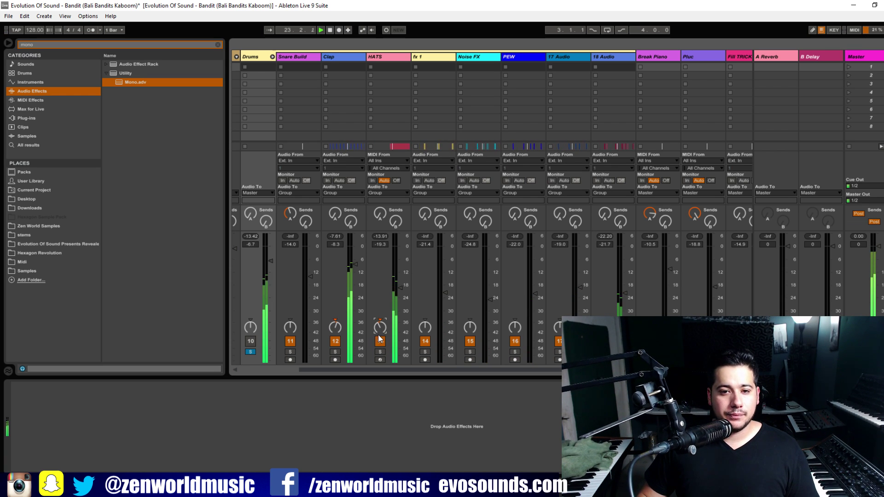
pyautogui.press('space')
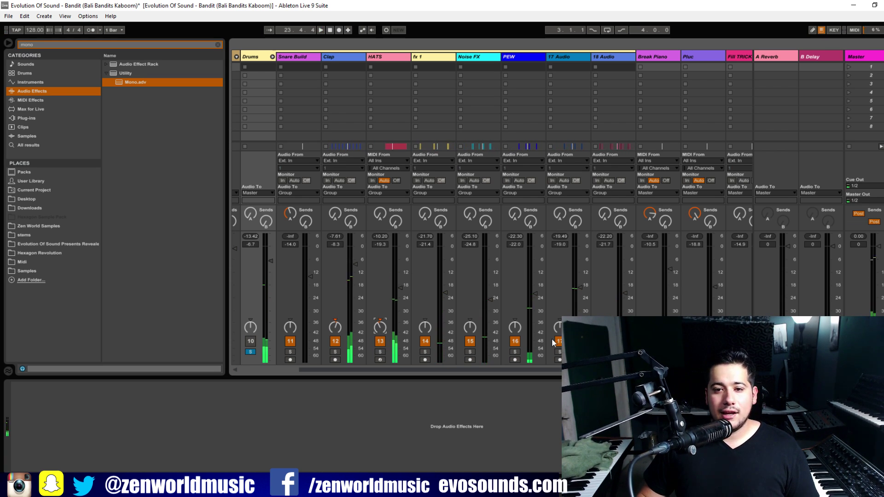
# - Play the percussion clips in the Arrangement from bar 23 and pan the PEW track to the right
pyautogui.press('Tab')
pyautogui.scroll(-3, 484, 168)
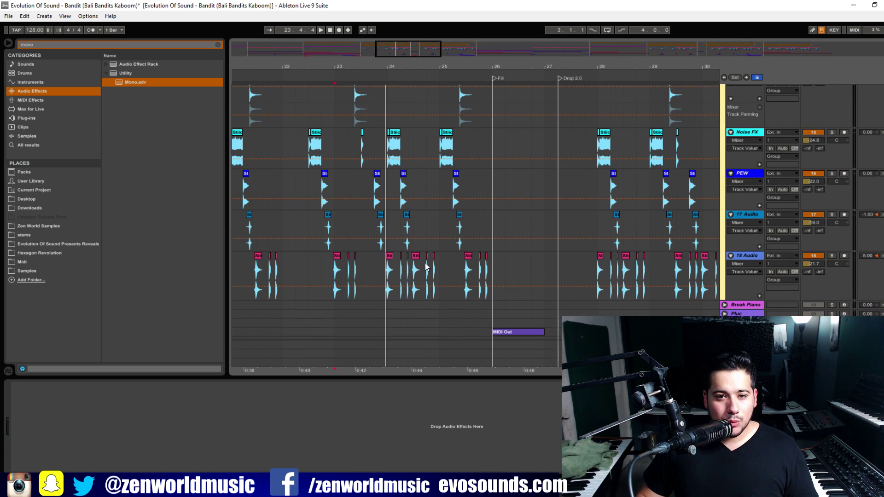
pyautogui.press('space')
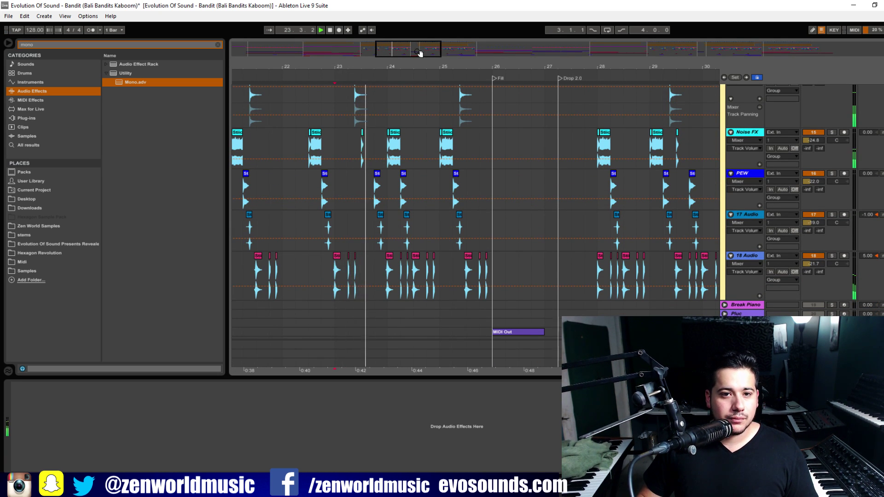
pyautogui.moveTo(420, 53); pyautogui.dragTo(424, 63)
pyautogui.press('space')
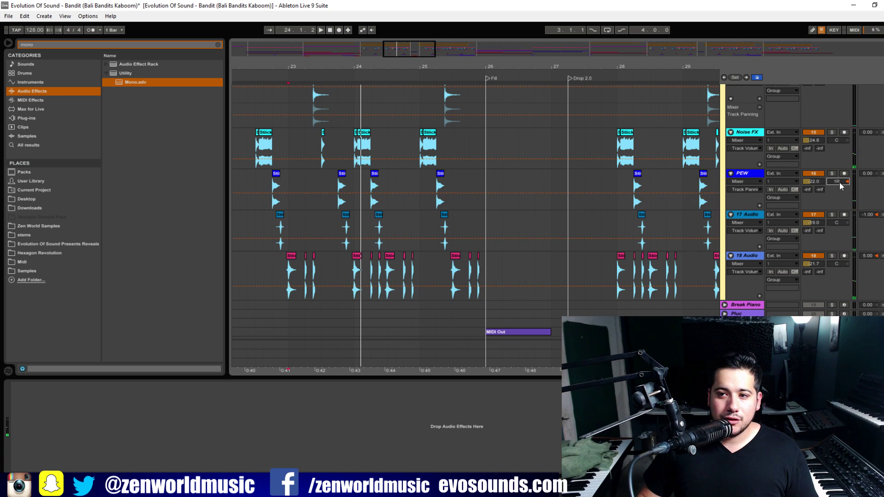